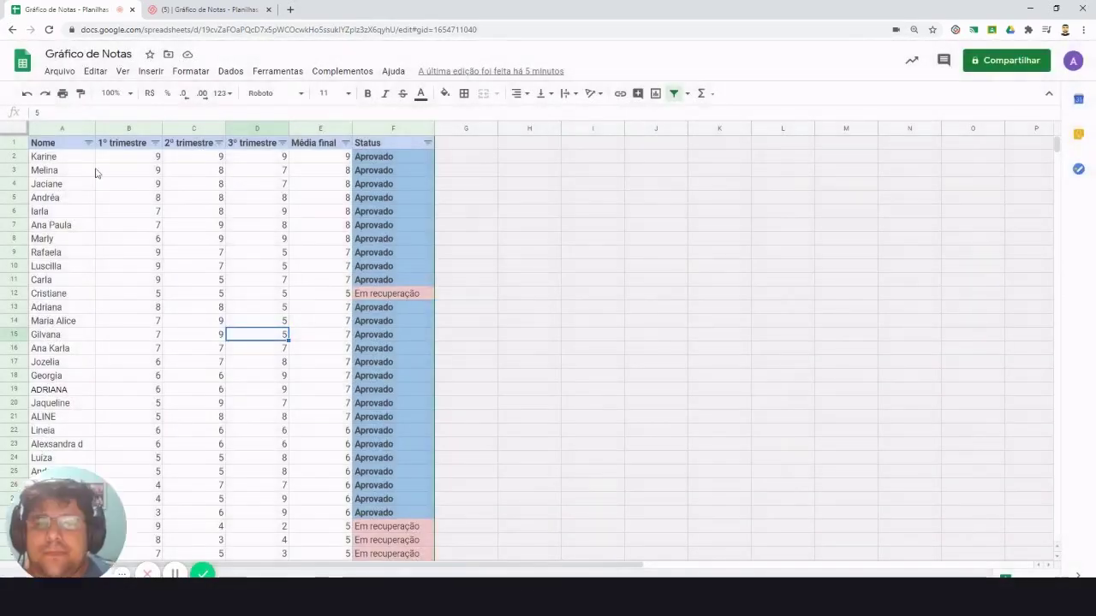
# Step: Review the grade table's student names, quarterly grades, Média final formulas and Status formulas down to the last row
pyautogui.click(76, 156)
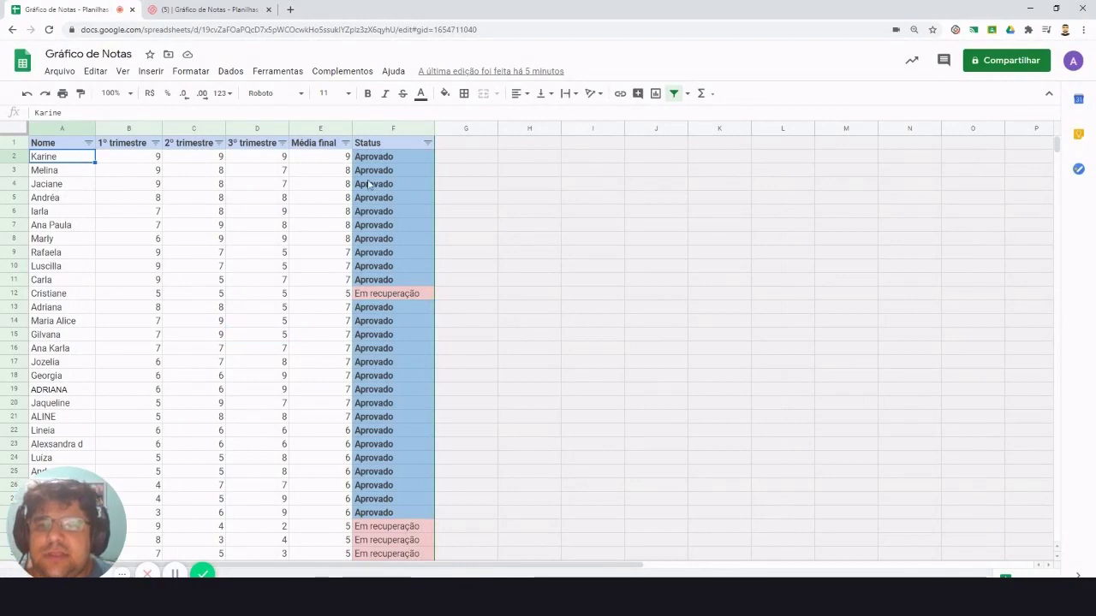
pyautogui.click(368, 184)
pyautogui.click(381, 375)
pyautogui.click(275, 379)
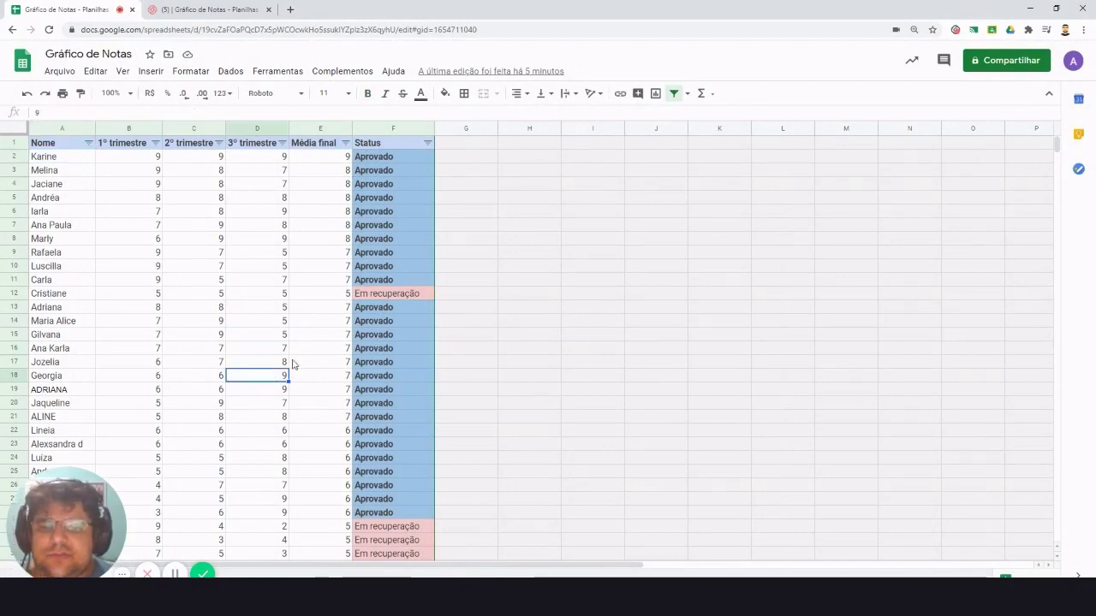
pyautogui.click(86, 225)
pyautogui.click(378, 239)
pyautogui.click(333, 184)
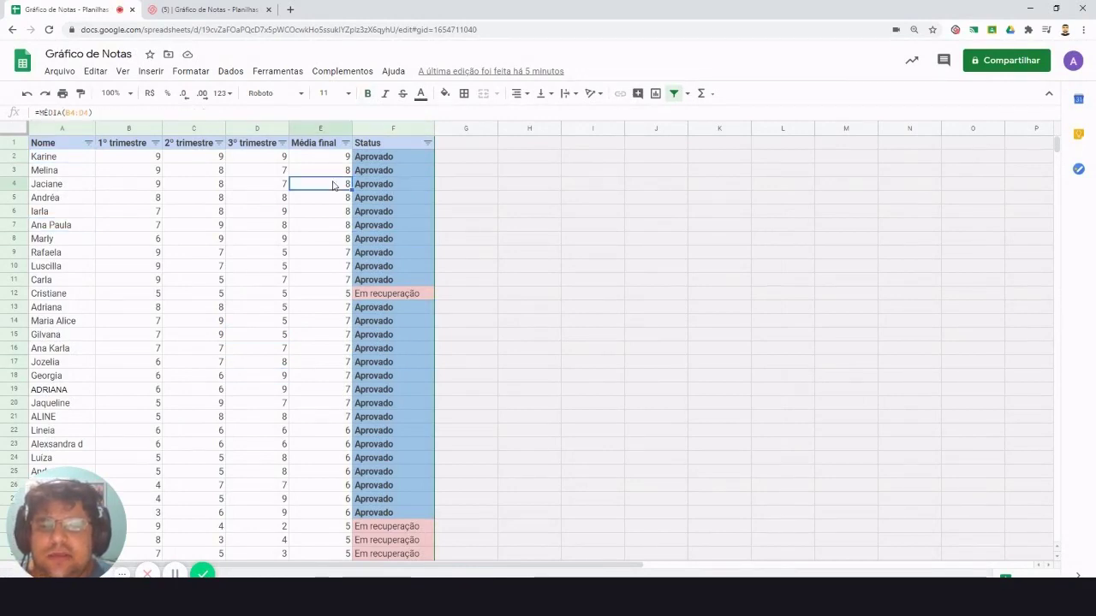
pyautogui.click(378, 186)
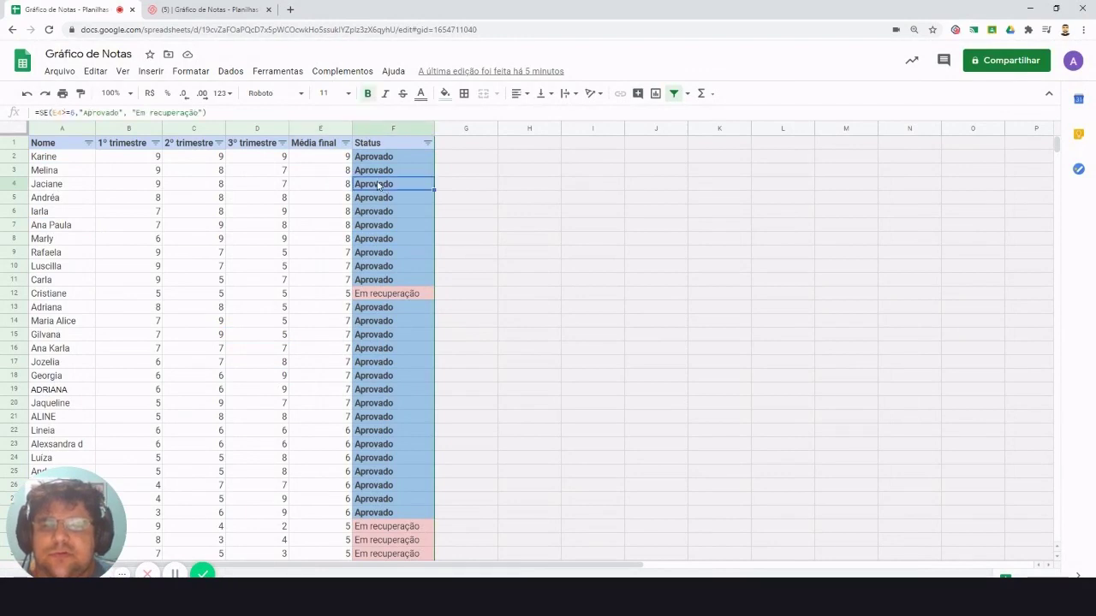
pyautogui.scroll(-2, 411, 339)
pyautogui.scroll(2, 398, 366)
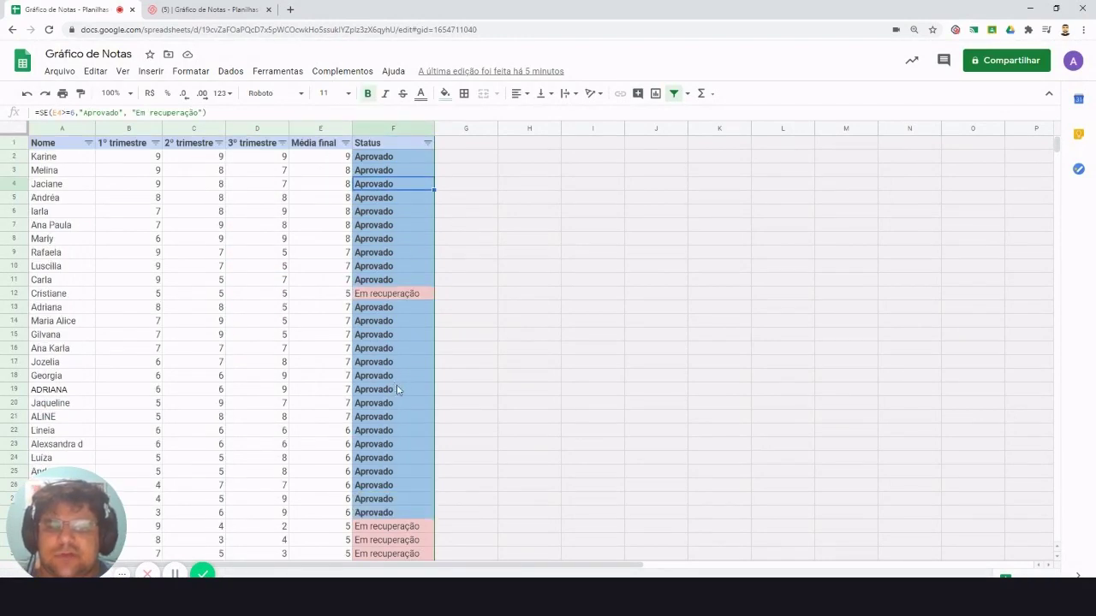
pyautogui.scroll(-7, 393, 400)
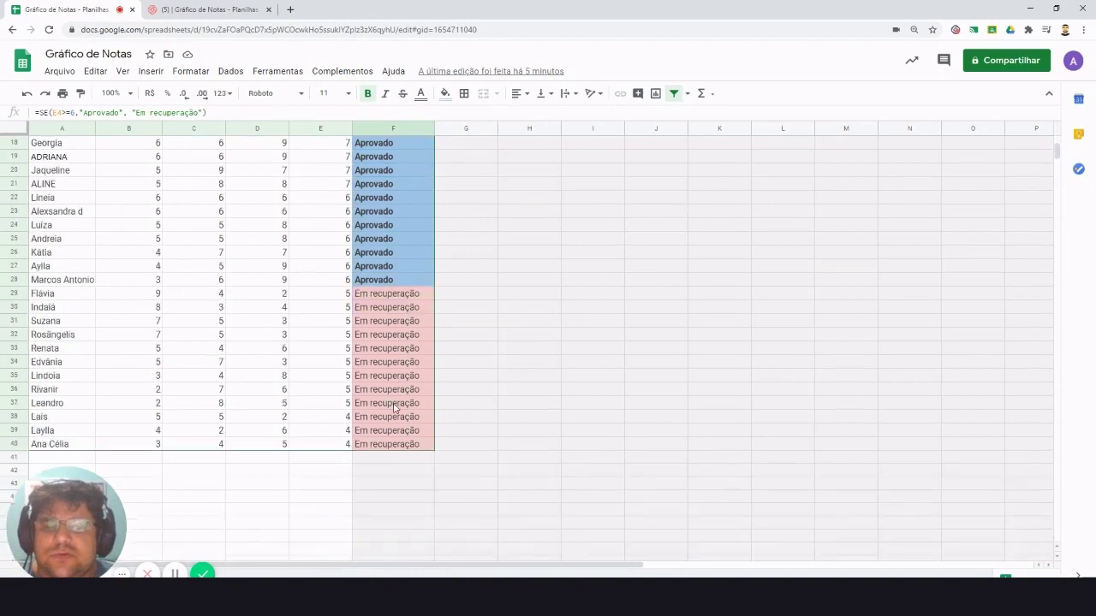
pyautogui.scroll(3, 394, 409)
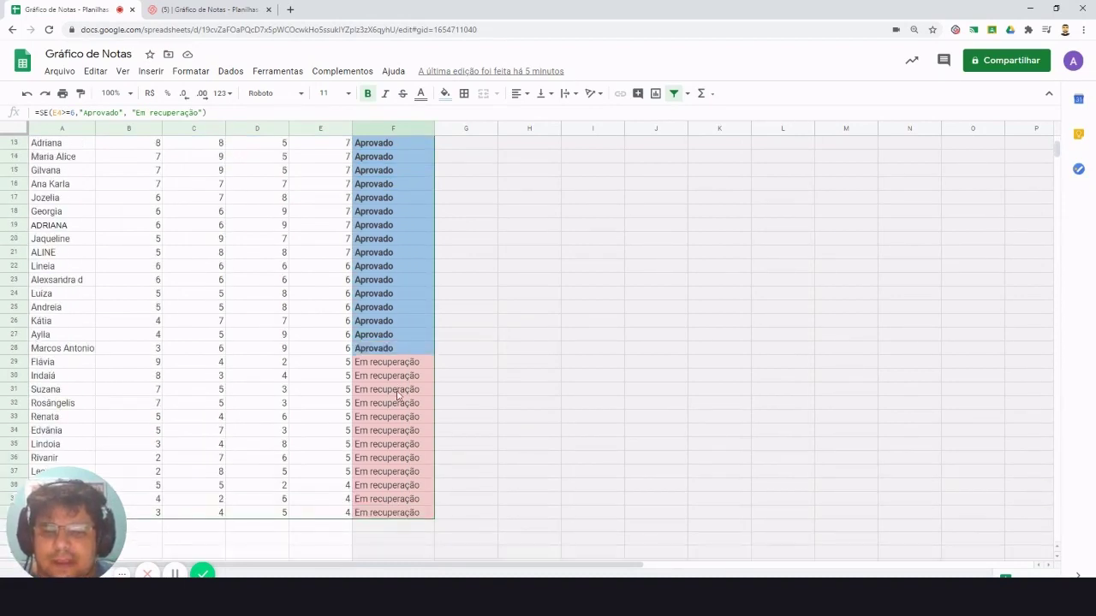
pyautogui.scroll(4, 396, 389)
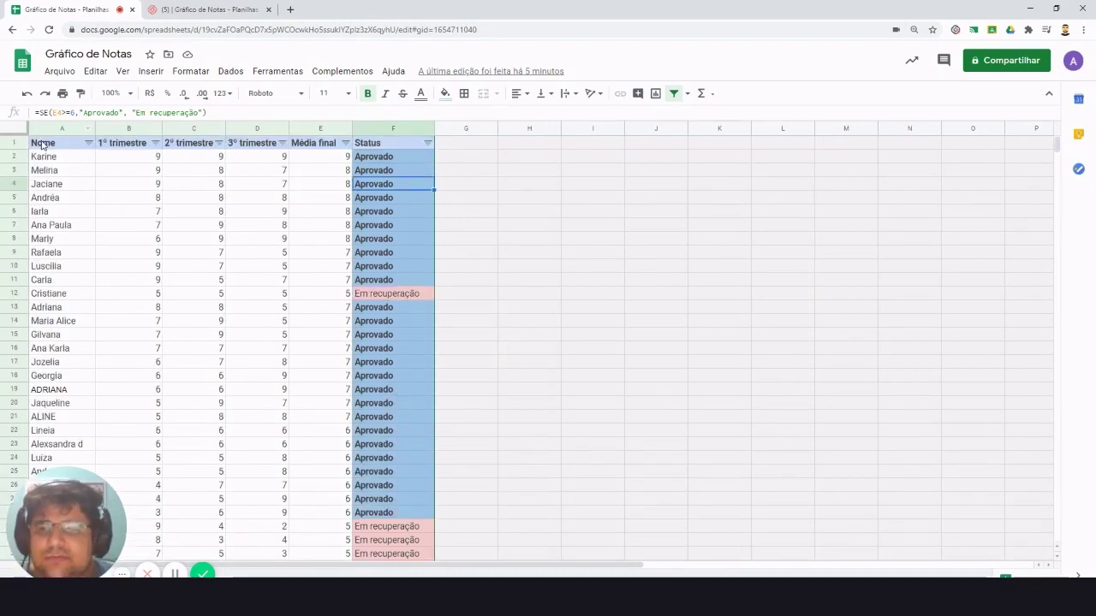
# Step: Remove the existing filter from the whole grade table, Nome through Status, and create a new filter on the same range
pyautogui.moveTo(38, 144); pyautogui.dragTo(416, 517)
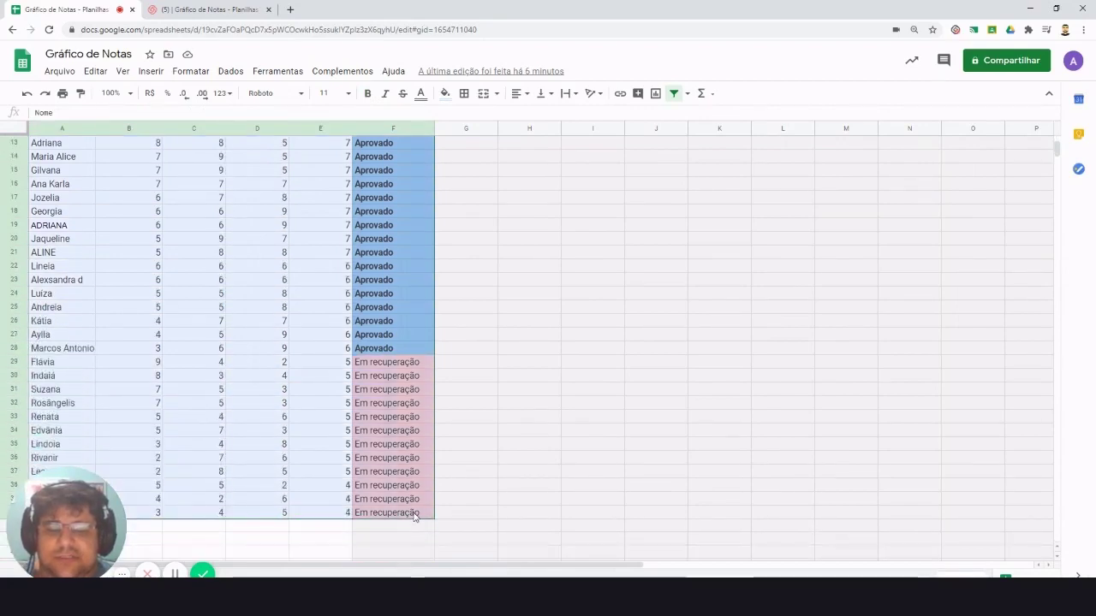
pyautogui.scroll(4, 273, 391)
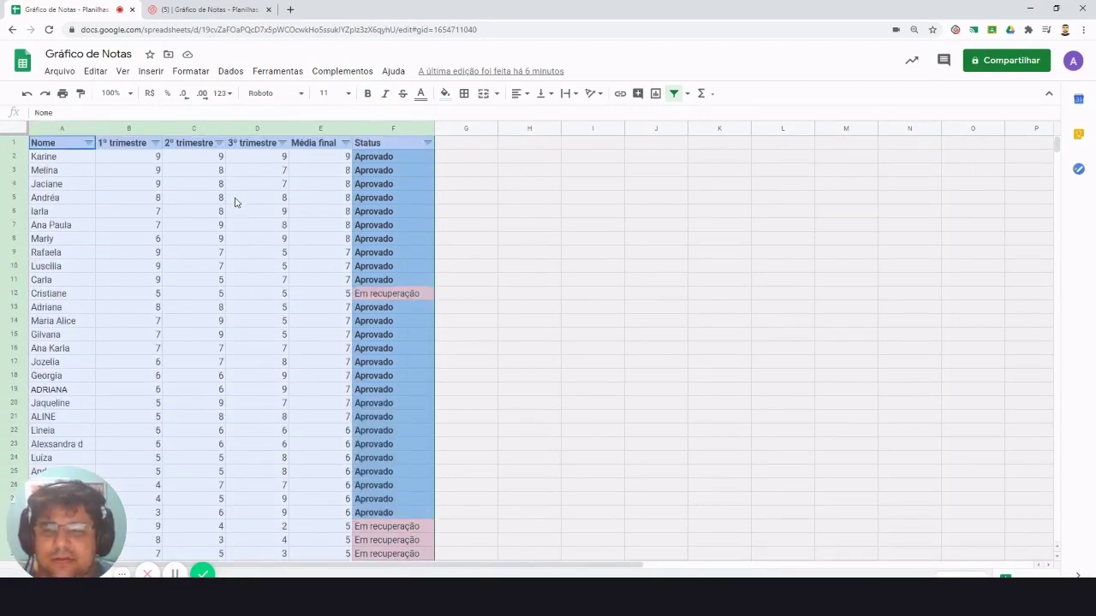
pyautogui.click(229, 72)
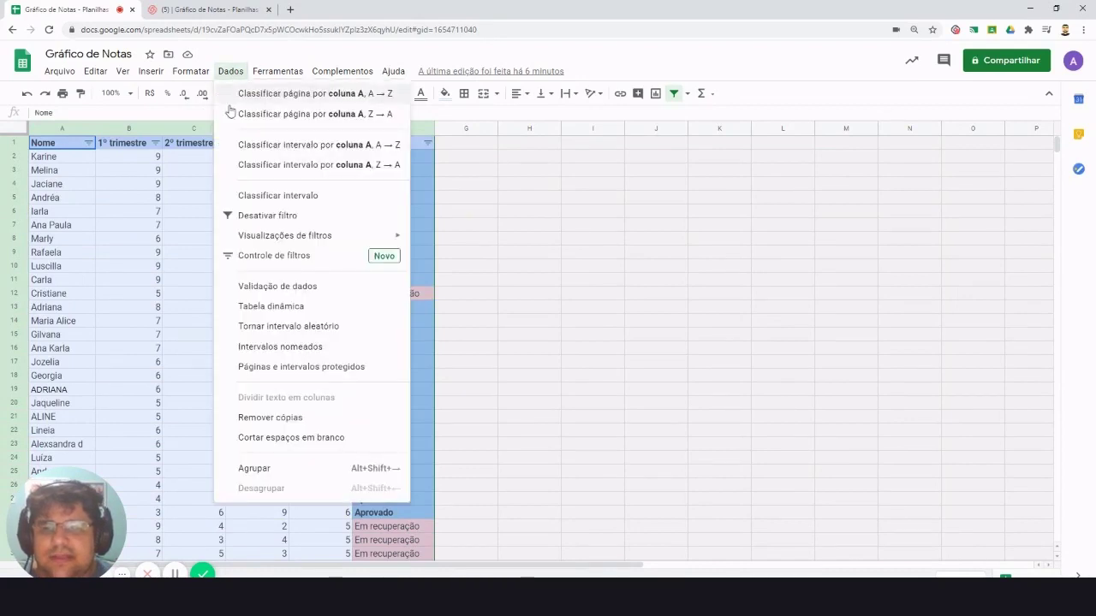
pyautogui.click(267, 215)
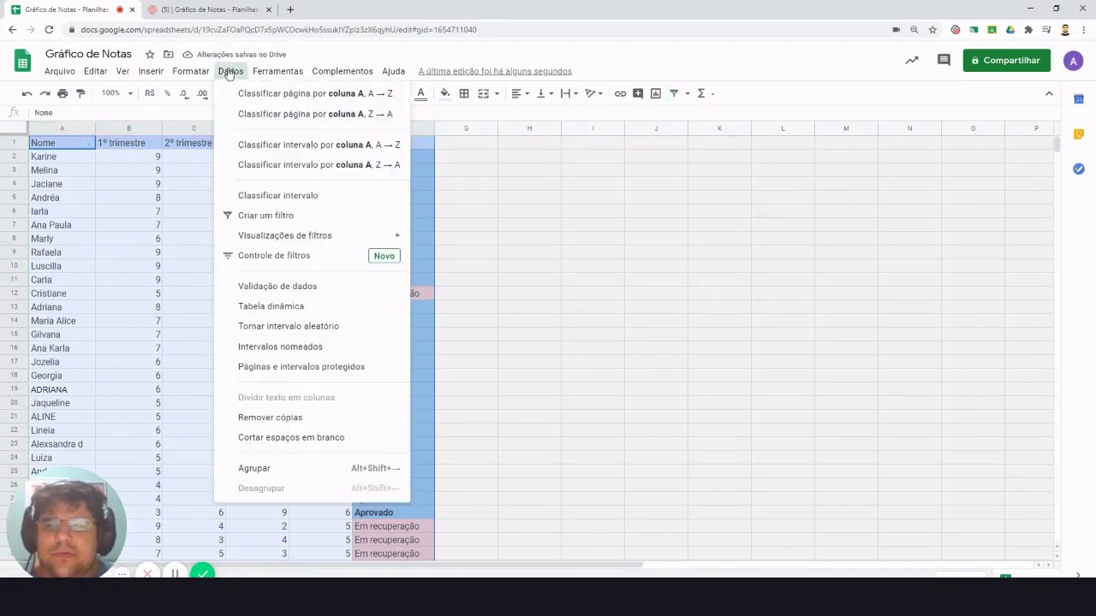
pyautogui.click(277, 219)
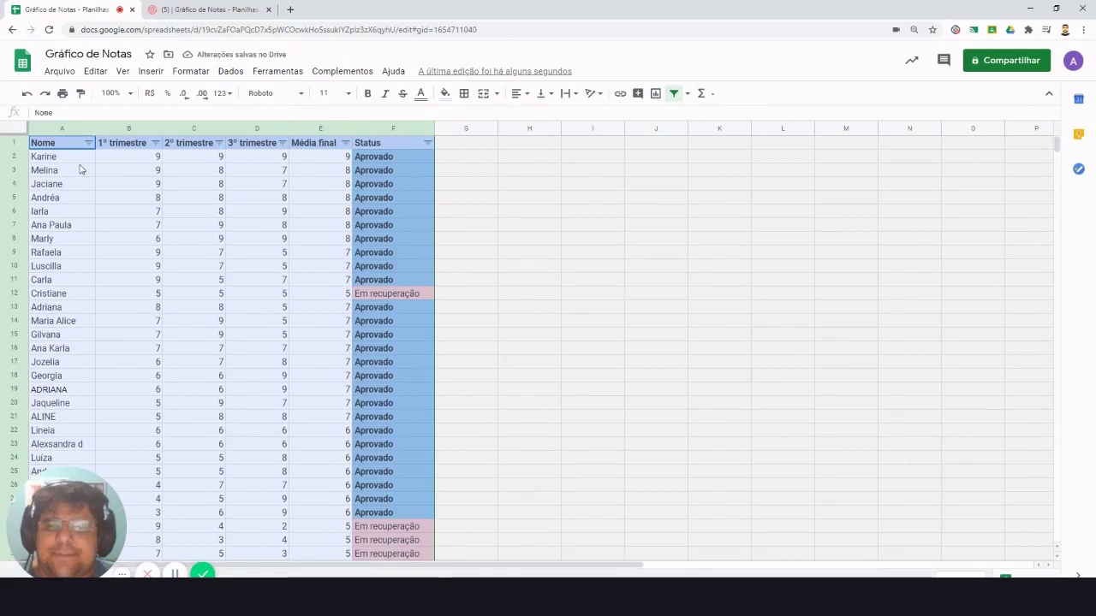
# Step: Sort the grade table by the Nome column from A to Z using its header filter
pyautogui.click(10, 143)
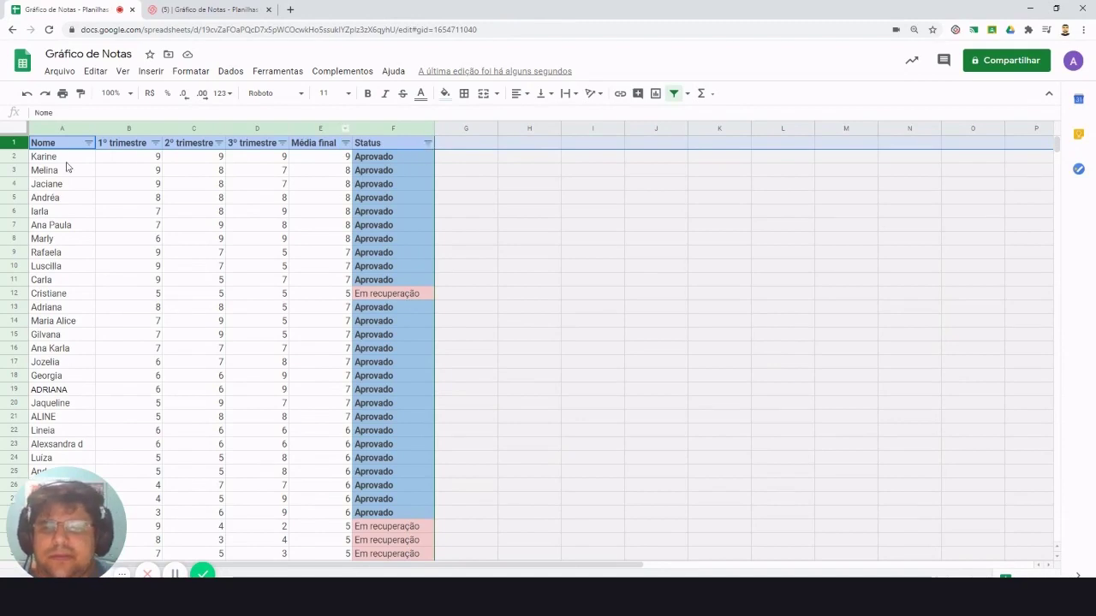
pyautogui.click(89, 143)
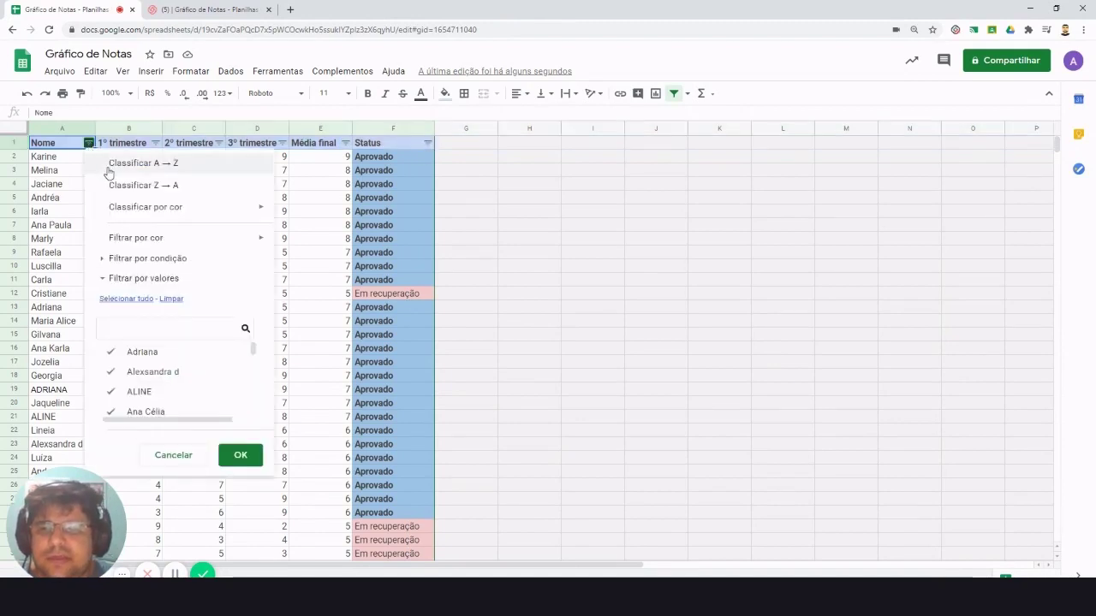
pyautogui.click(122, 164)
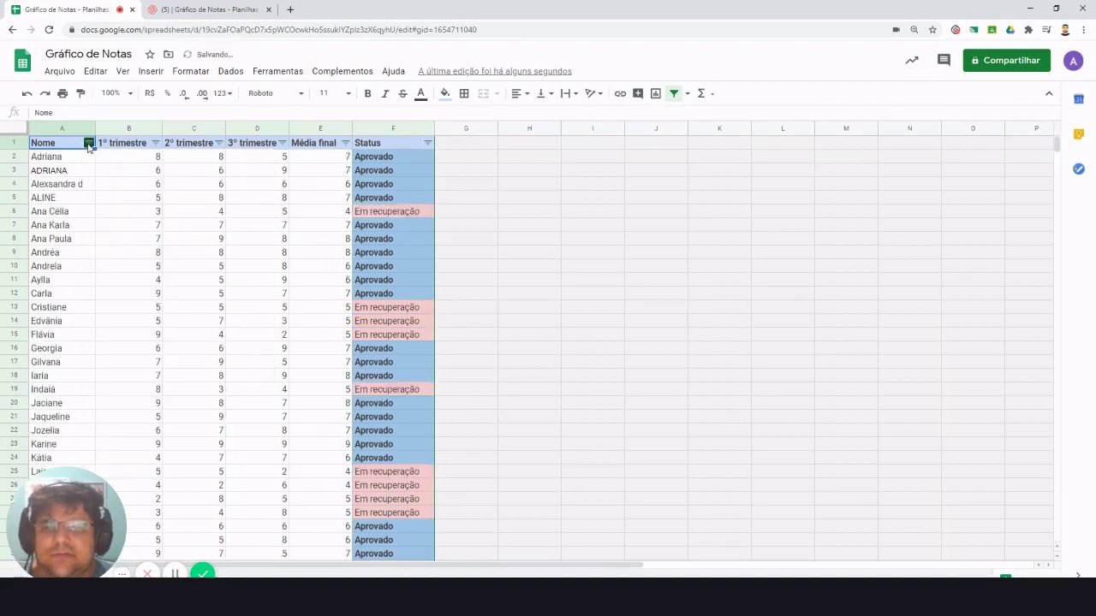
# Step: Sort the grade table by the 1º trimestre column from A to Z and check the resulting order
pyautogui.click(155, 143)
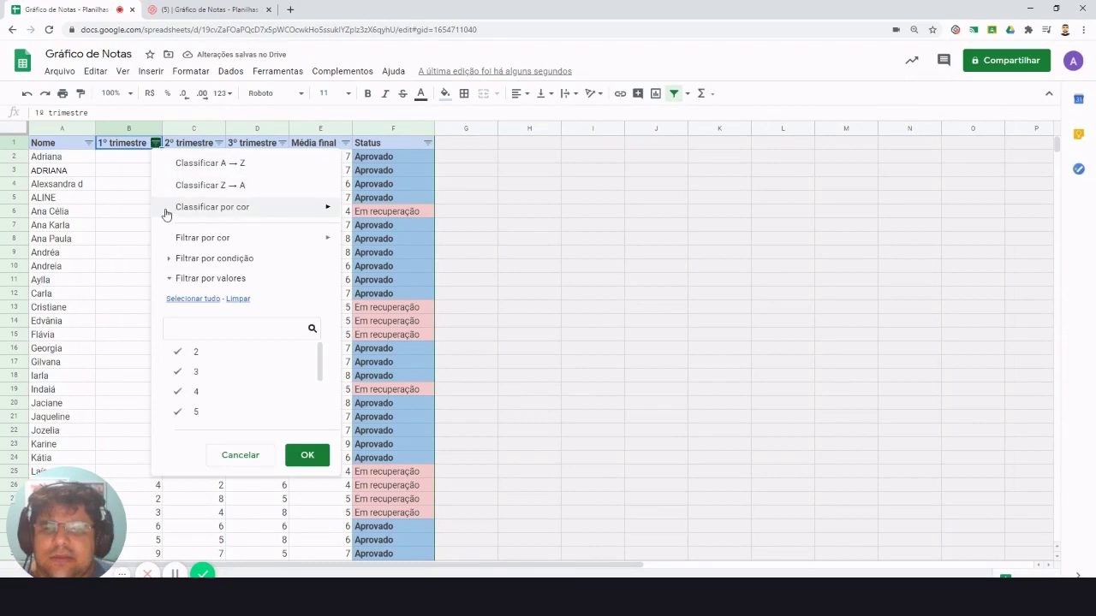
pyautogui.click(227, 166)
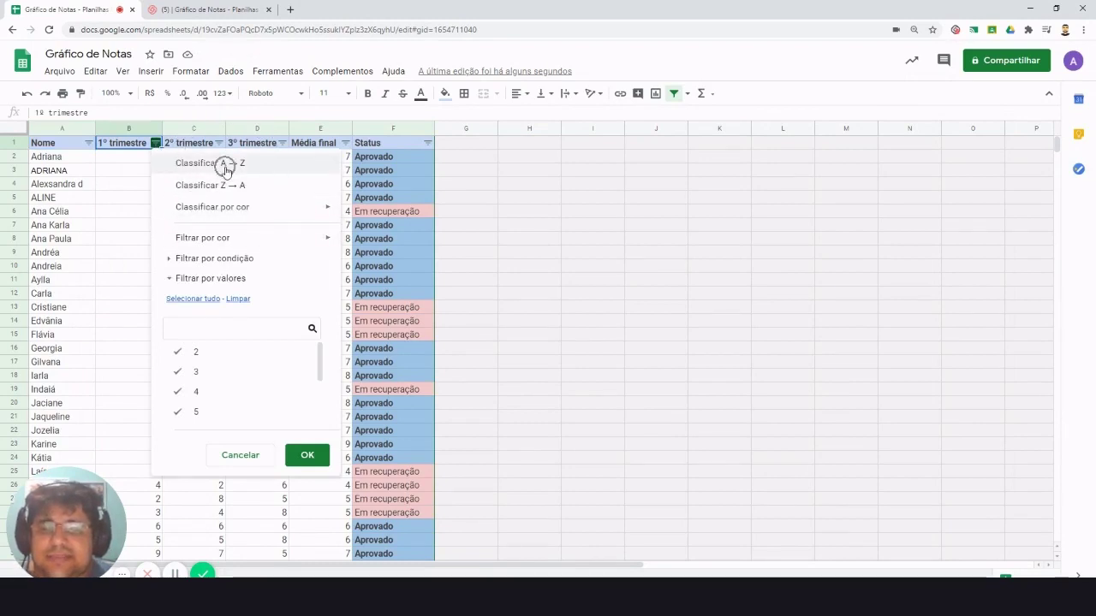
pyautogui.click(227, 167)
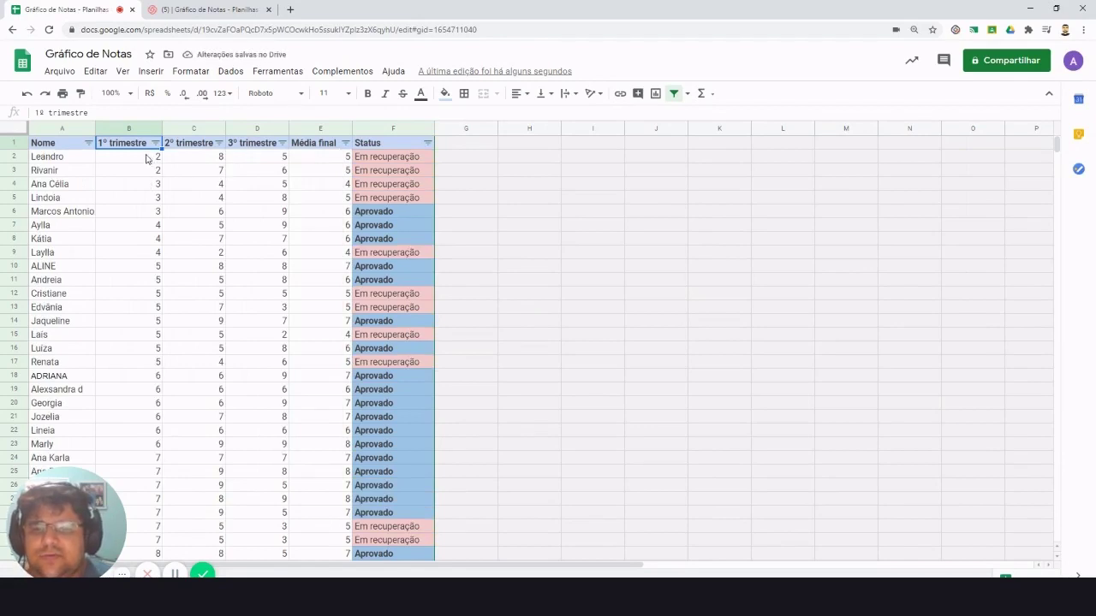
pyautogui.scroll(-4, 134, 353)
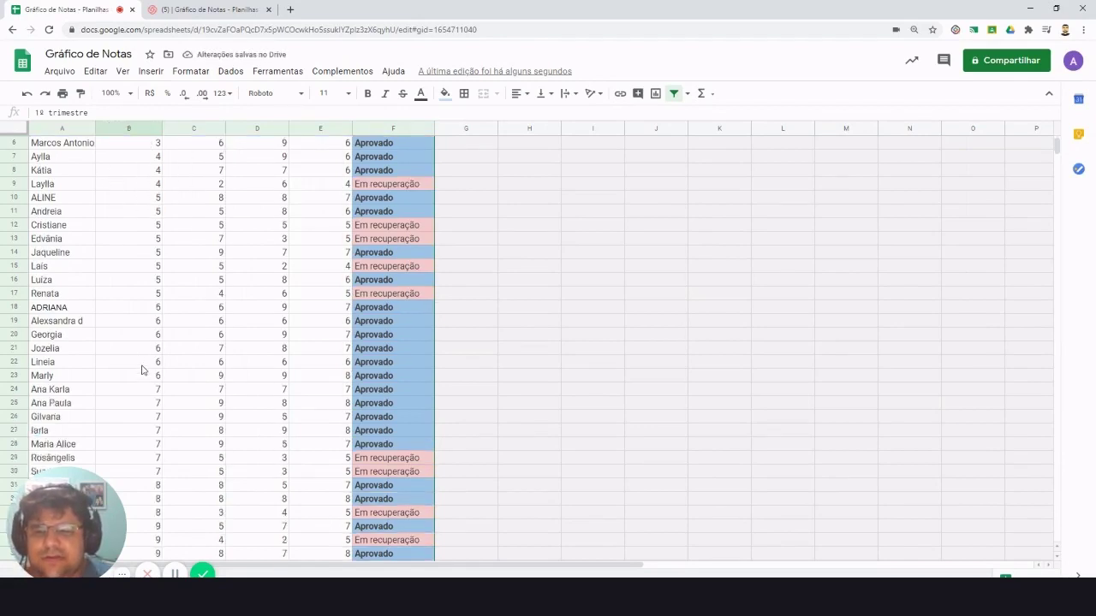
pyautogui.scroll(4, 156, 366)
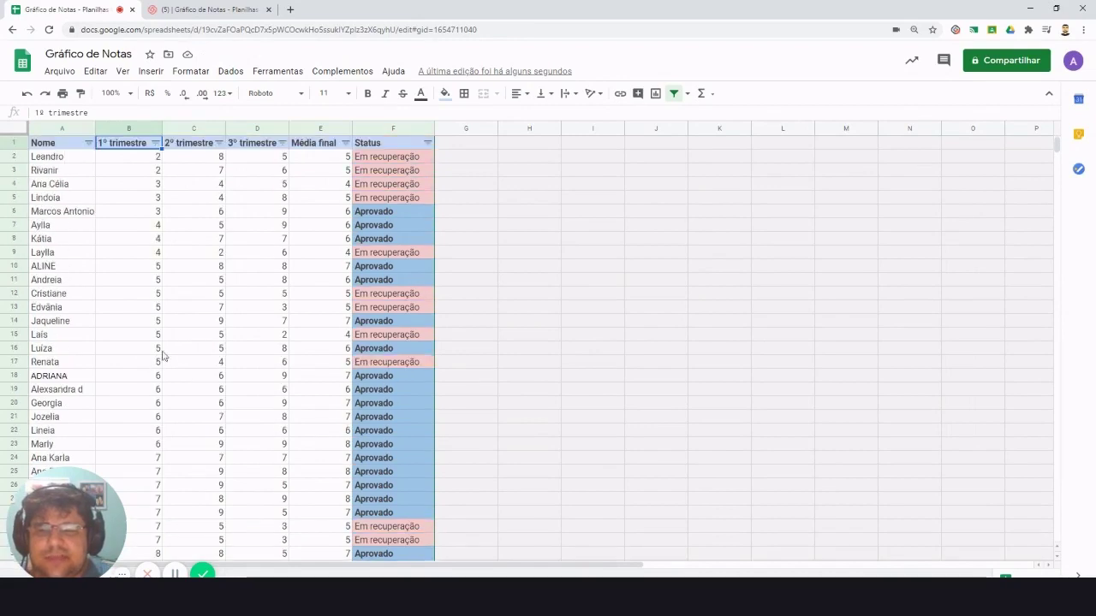
# Step: Sort the grade table by the Média final column from Z to A and check the order down to the last student
pyautogui.click(345, 143)
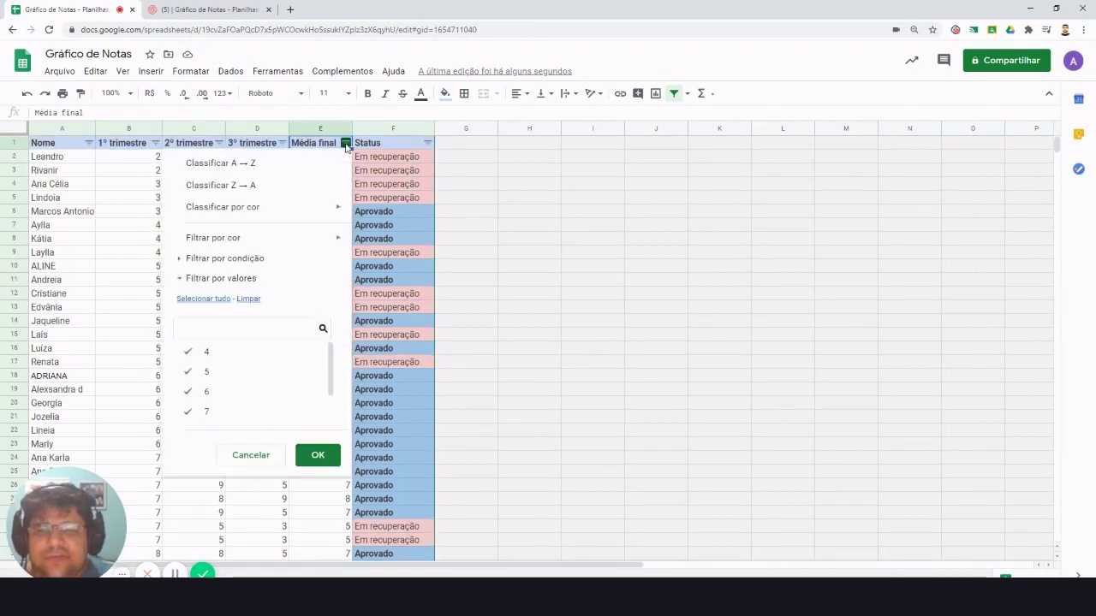
pyautogui.click(285, 188)
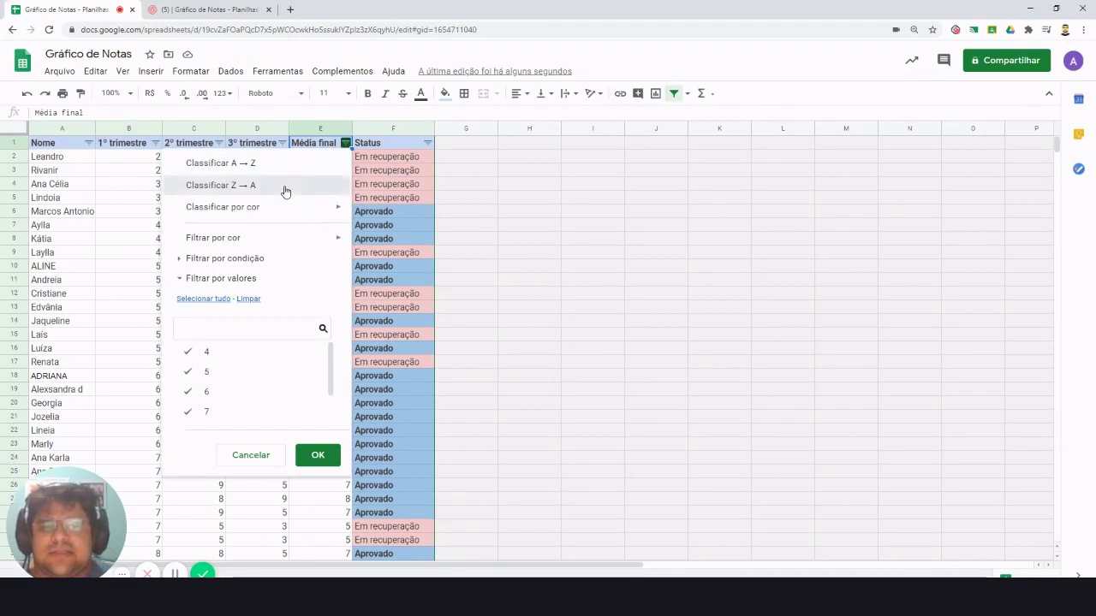
pyautogui.click(285, 188)
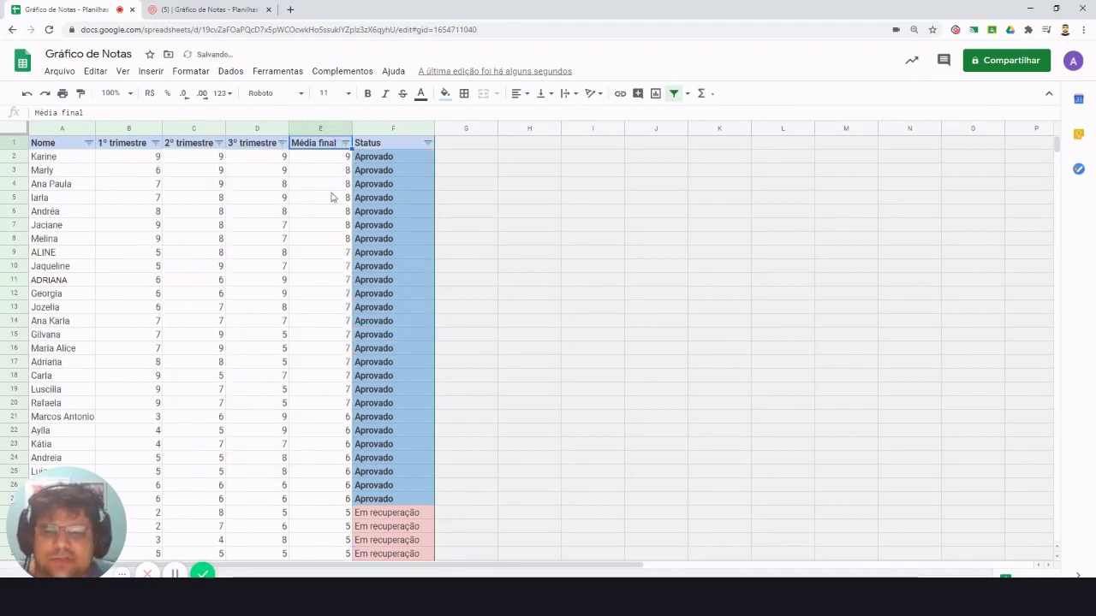
pyautogui.scroll(-4, 325, 256)
pyautogui.scroll(-2, 333, 368)
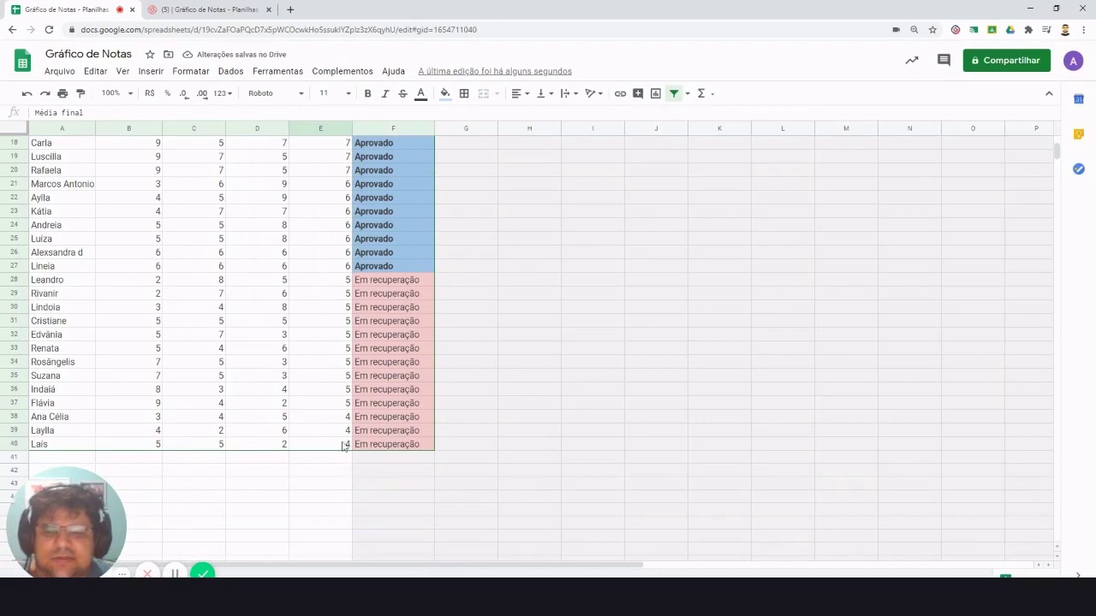
pyautogui.scroll(6, 338, 424)
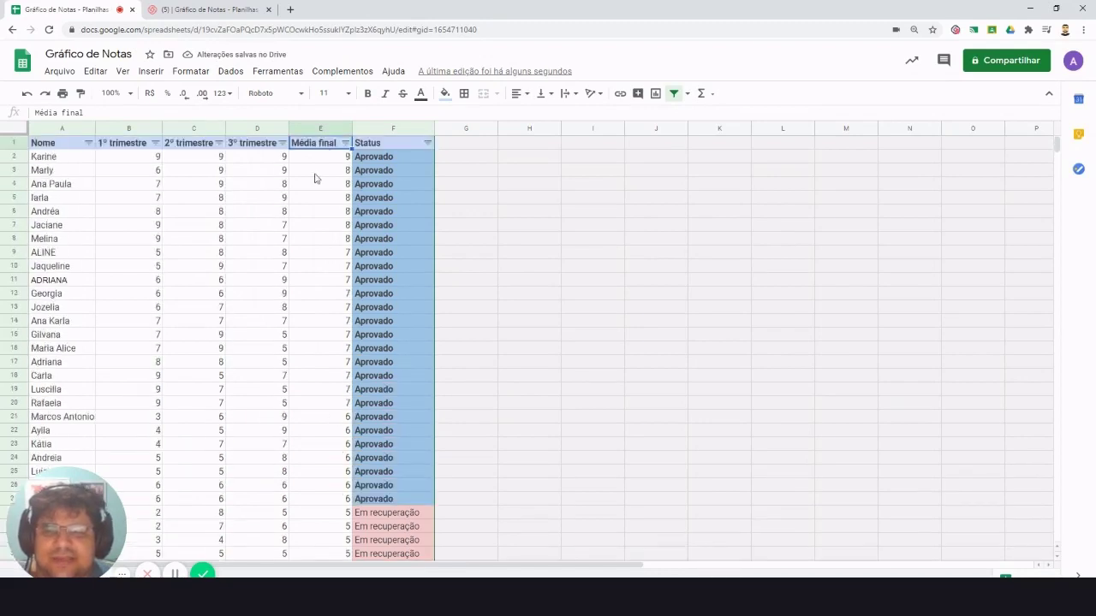
# Step: Examine the filter options of the Média final, 3º trimestre and 2º trimestre columns, keeping every value selected
pyautogui.click(345, 142)
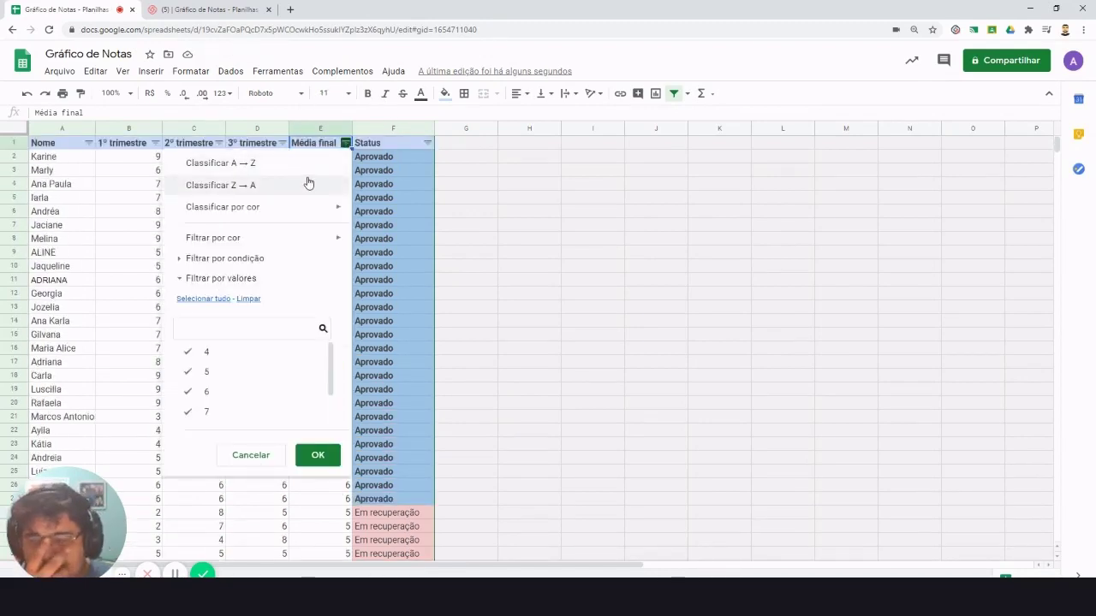
pyautogui.scroll(-1, 245, 376)
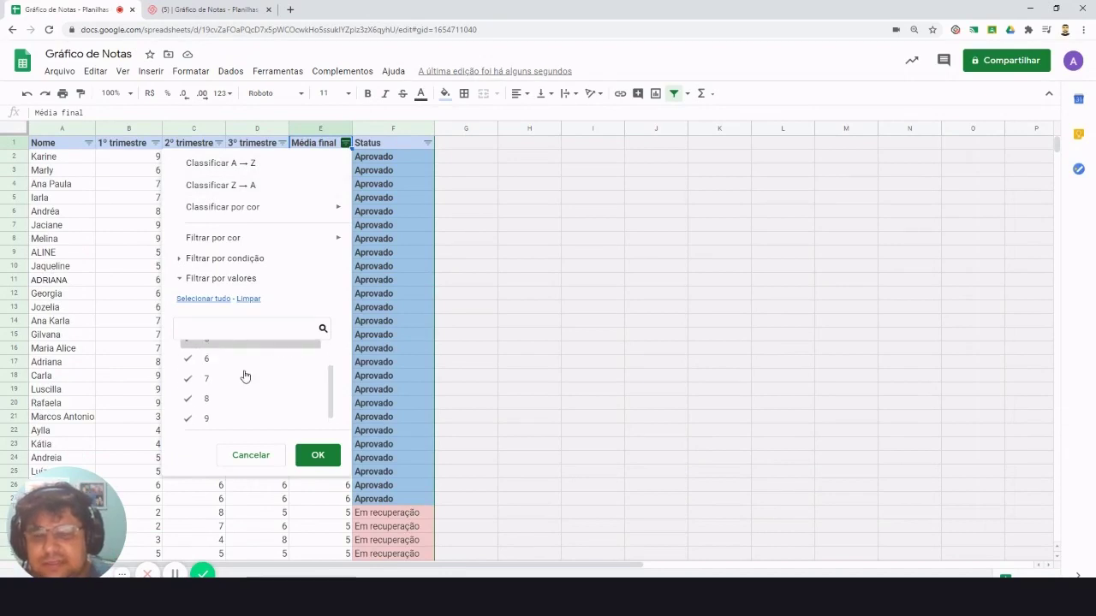
pyautogui.scroll(1, 245, 383)
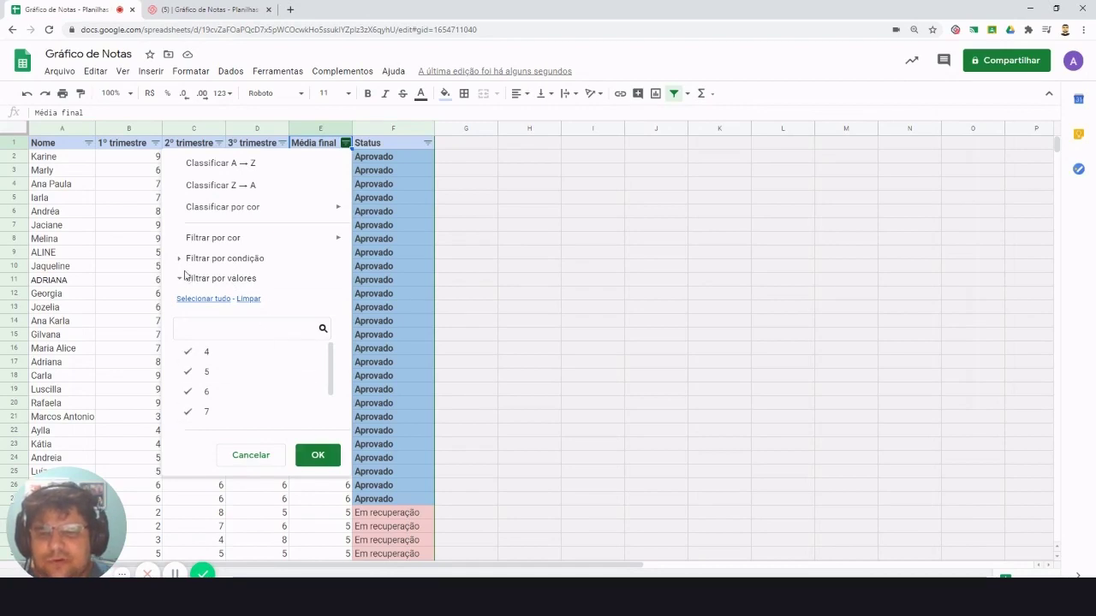
pyautogui.click(308, 458)
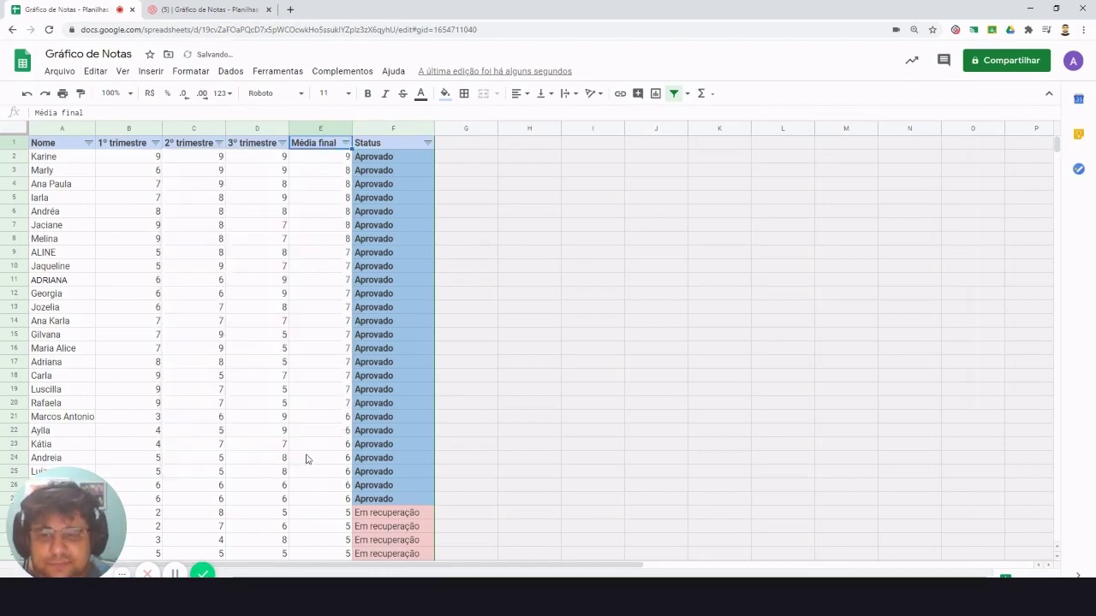
pyautogui.scroll(-5, 256, 338)
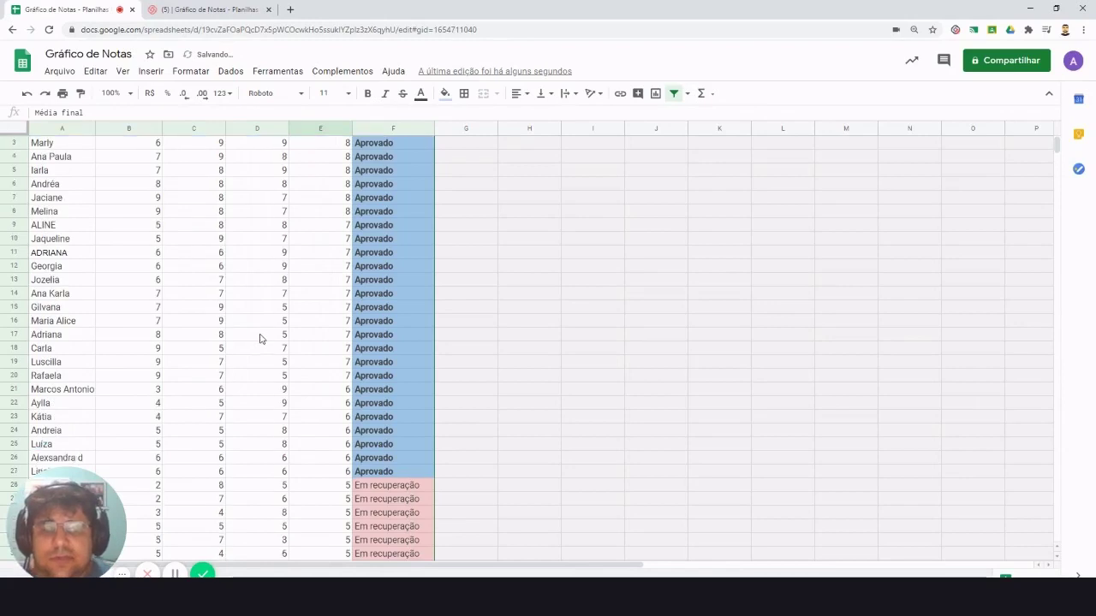
pyautogui.scroll(5, 256, 337)
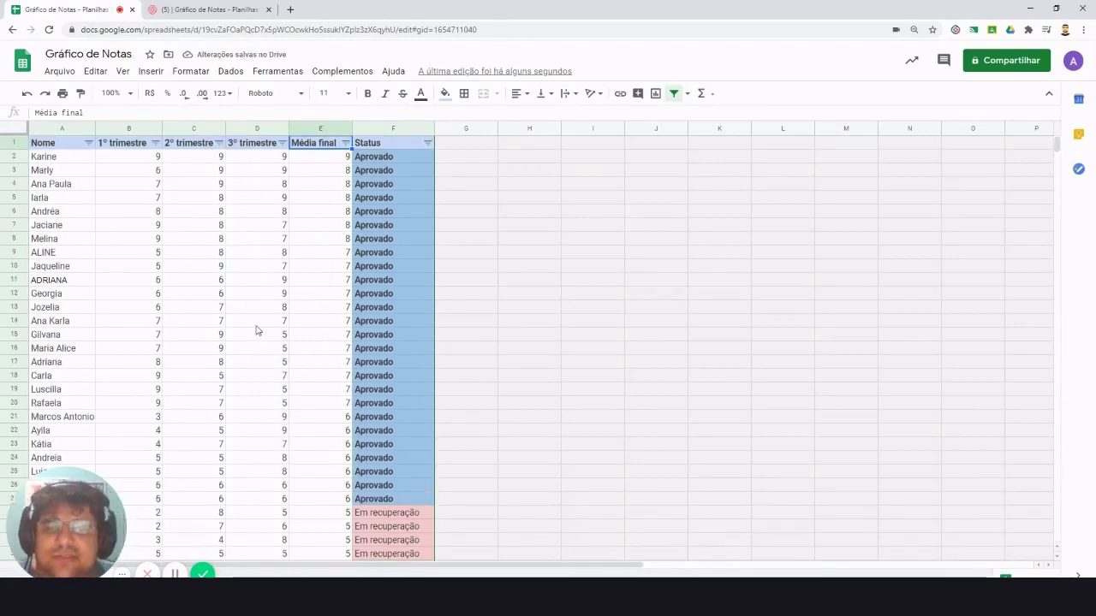
pyautogui.click(346, 143)
pyautogui.click(282, 143)
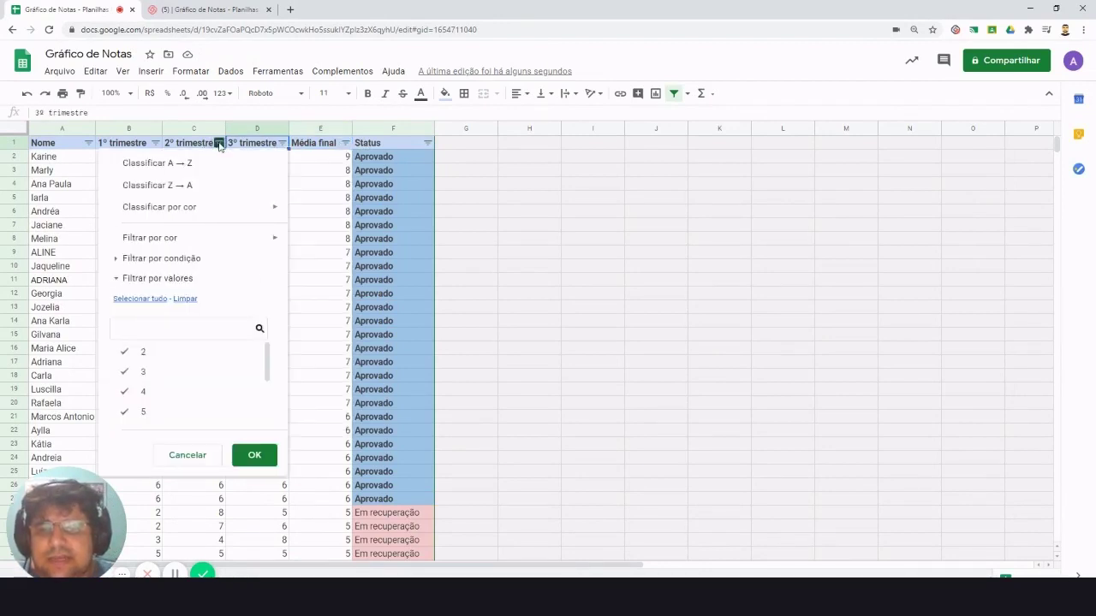
pyautogui.click(220, 144)
pyautogui.click(329, 280)
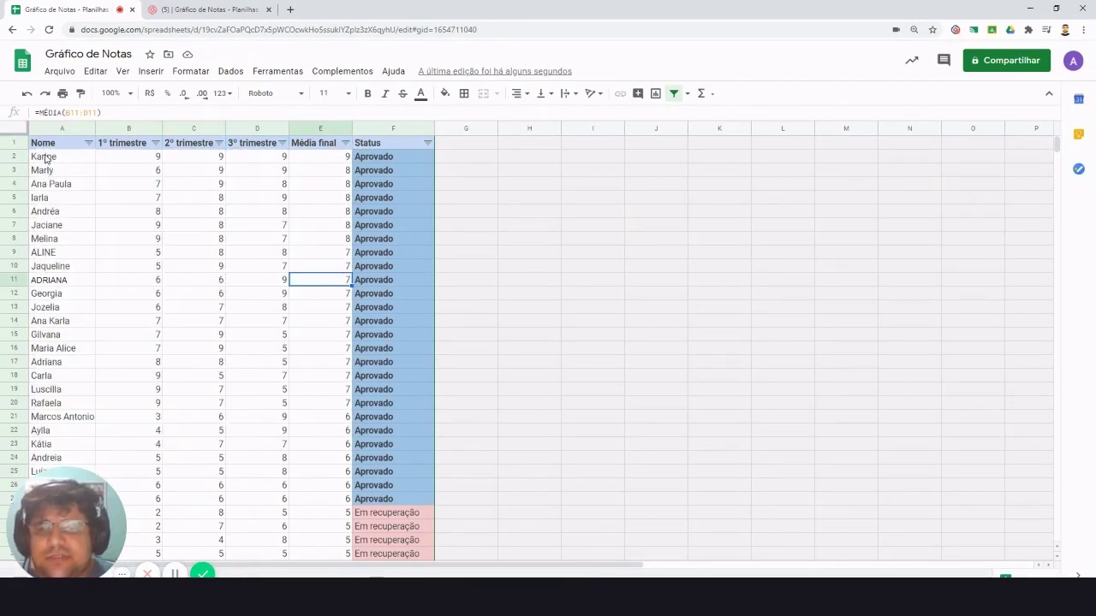
pyautogui.moveTo(50, 149); pyautogui.dragTo(389, 457)
pyautogui.scroll(2, 261, 377)
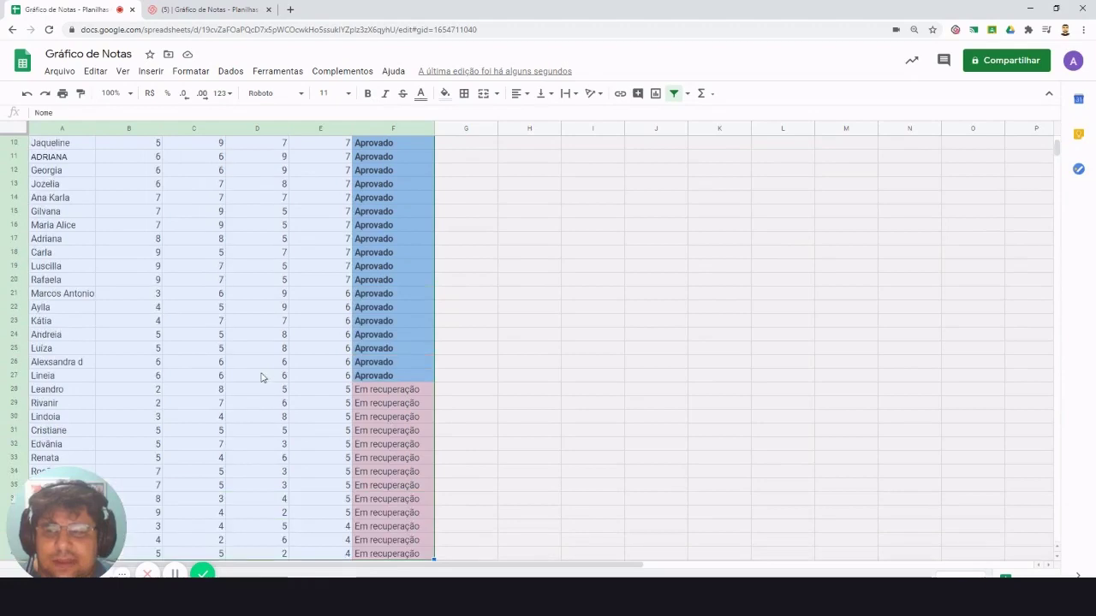
pyautogui.click(15, 130)
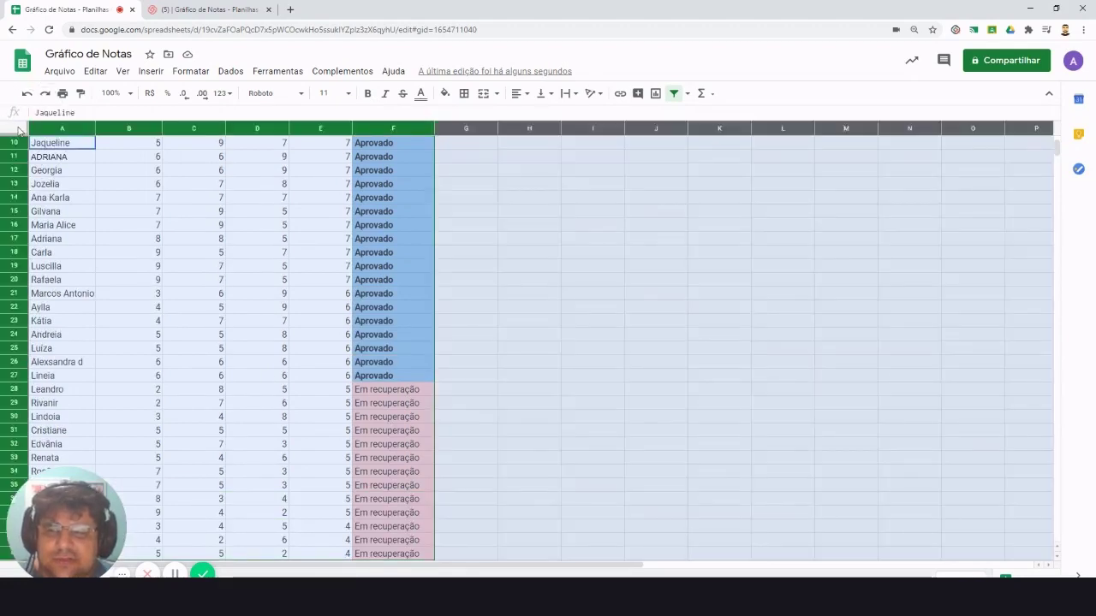
# Step: Create a pivot table on a new page from the range A10:F40 of the Bar sheet
pyautogui.click(58, 158)
pyautogui.moveTo(58, 144); pyautogui.dragTo(411, 325)
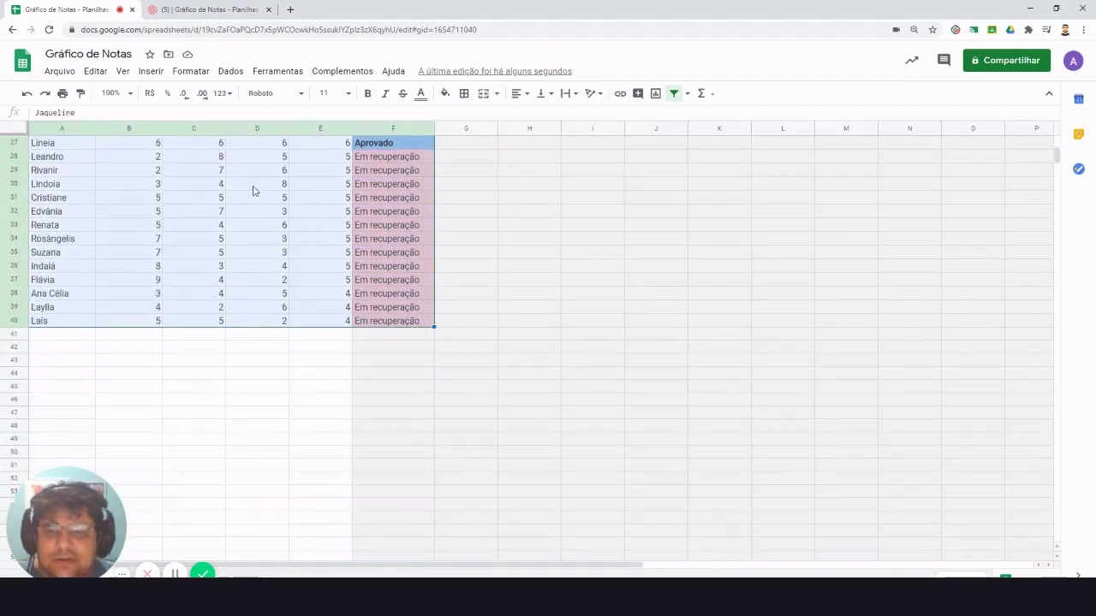
pyautogui.click(229, 75)
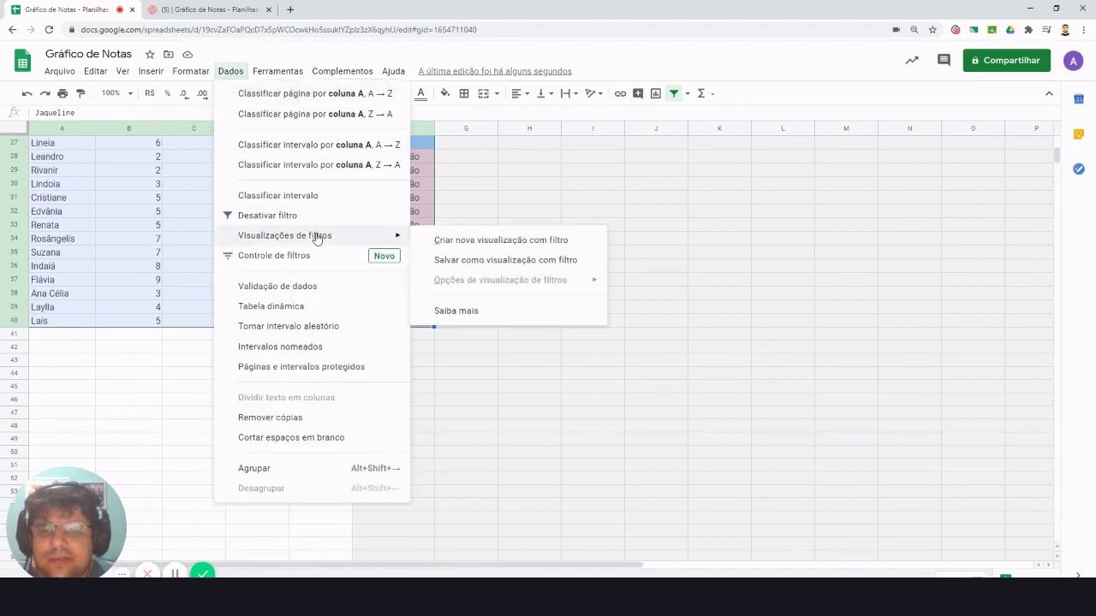
pyautogui.click(310, 315)
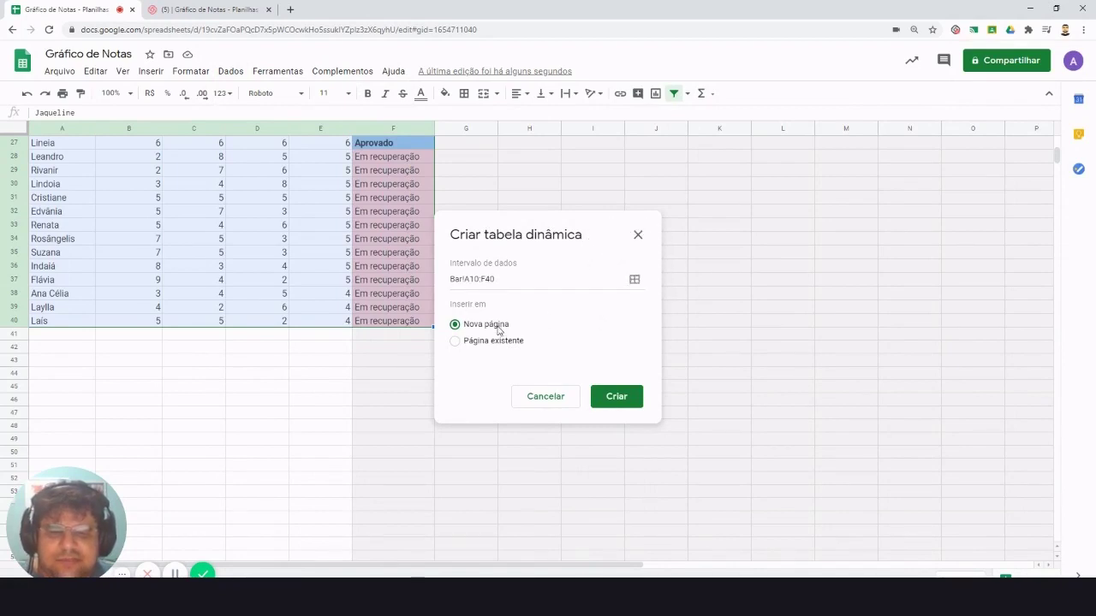
pyautogui.click(621, 403)
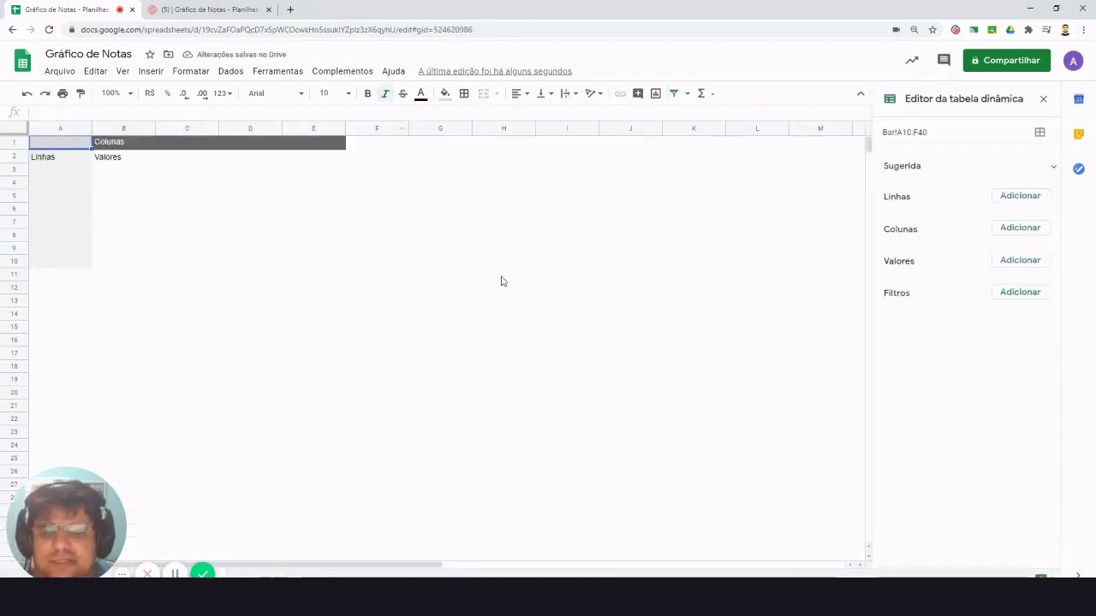
# Step: Compare the source data on the Bar sheet with the new Tabela dinâmica 2 sheet by switching between them
pyautogui.moveTo(102, 514); pyautogui.dragTo(147, 411)
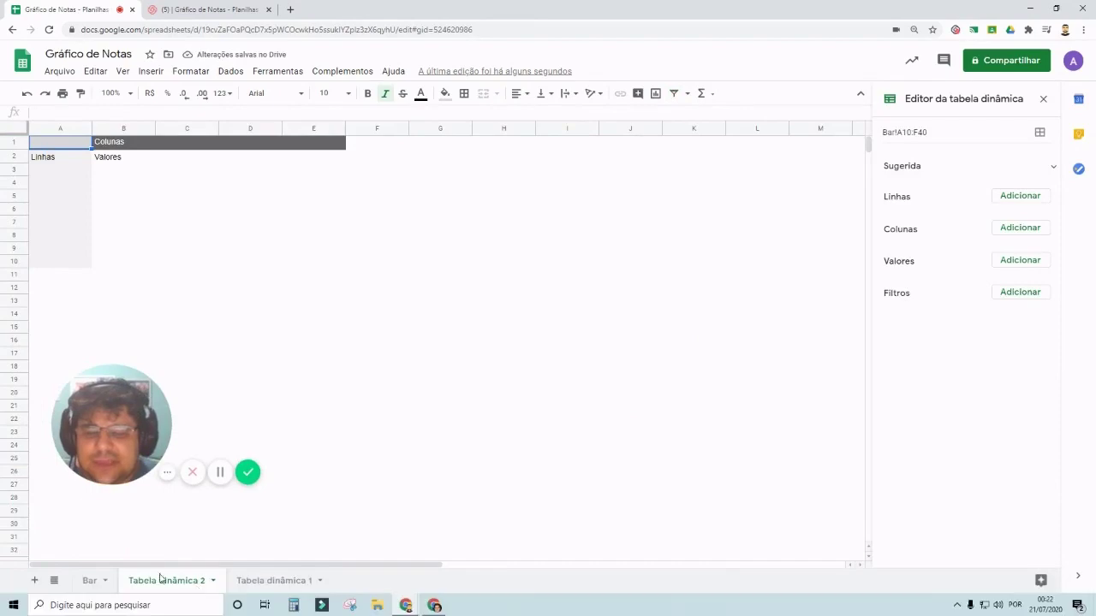
pyautogui.click(90, 581)
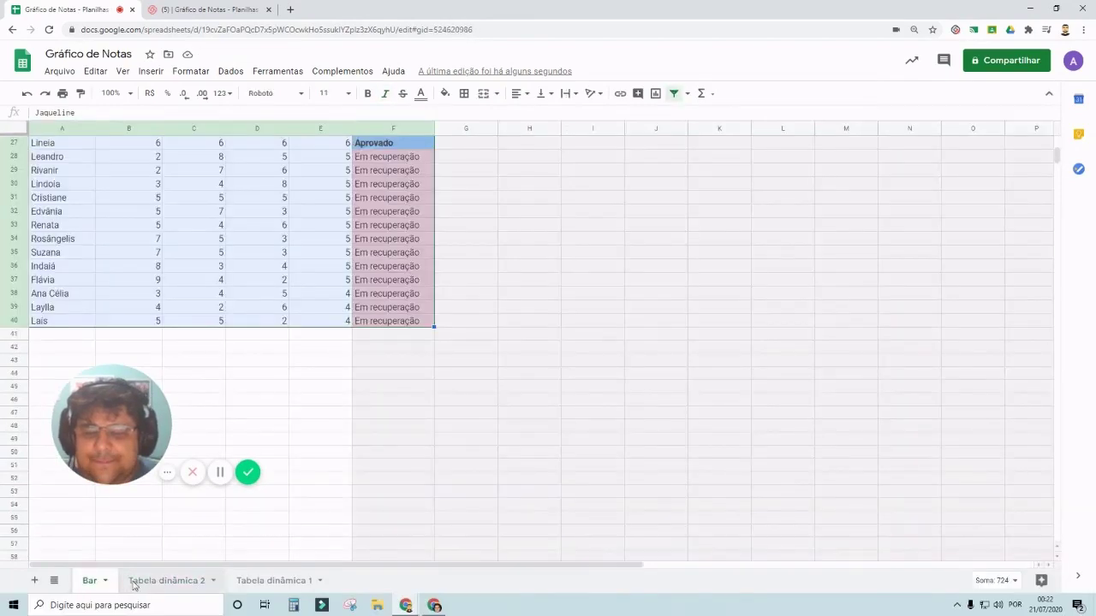
pyautogui.click(137, 581)
pyautogui.click(90, 580)
pyautogui.click(137, 580)
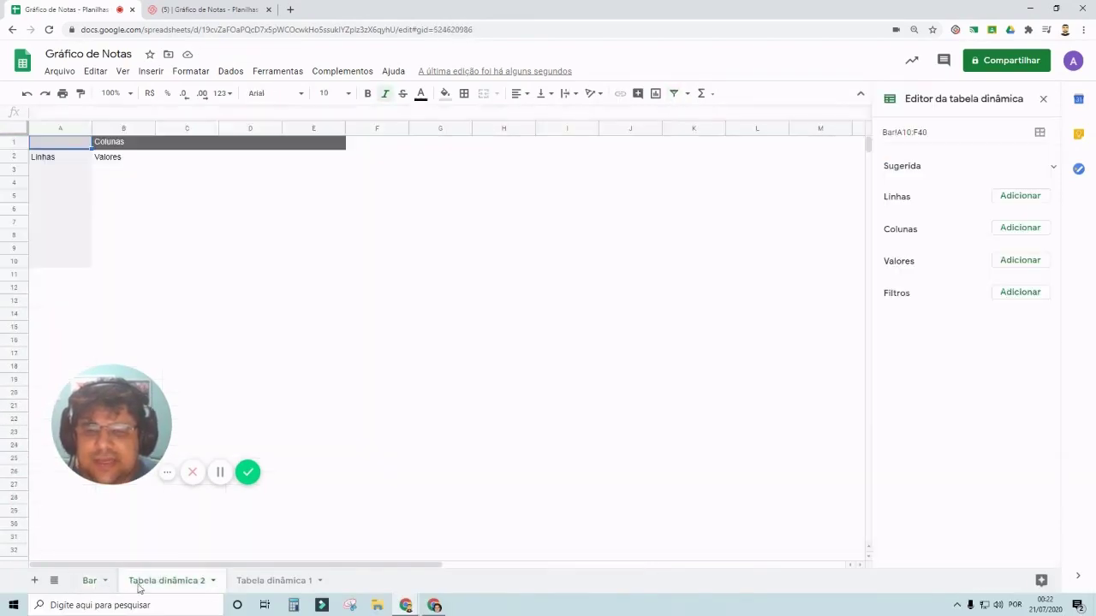
pyautogui.click(90, 581)
pyautogui.click(137, 581)
pyautogui.click(90, 580)
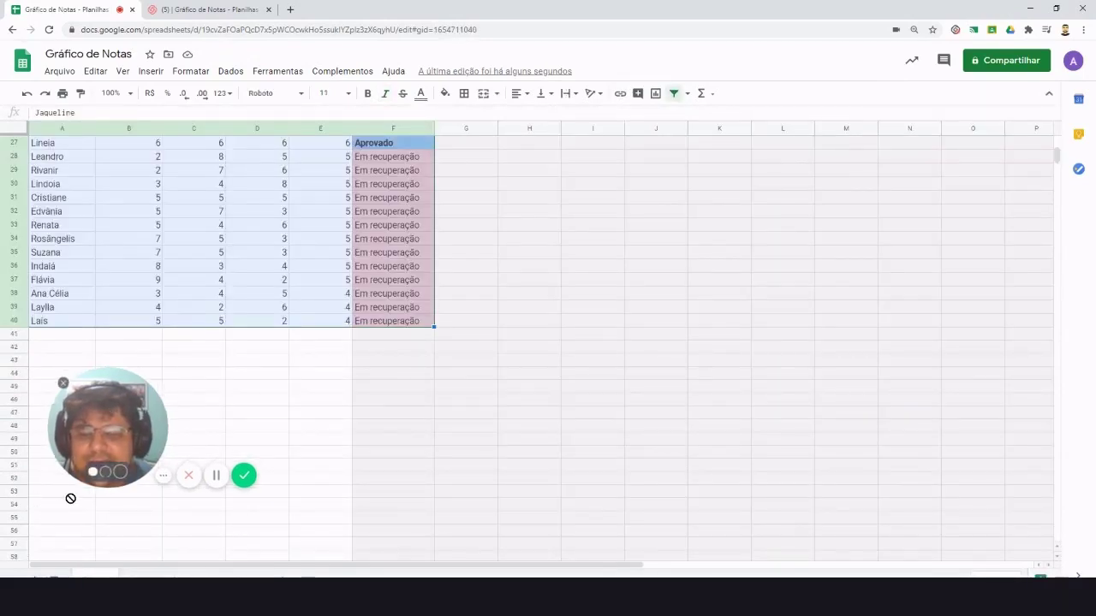
pyautogui.moveTo(87, 409); pyautogui.dragTo(61, 479)
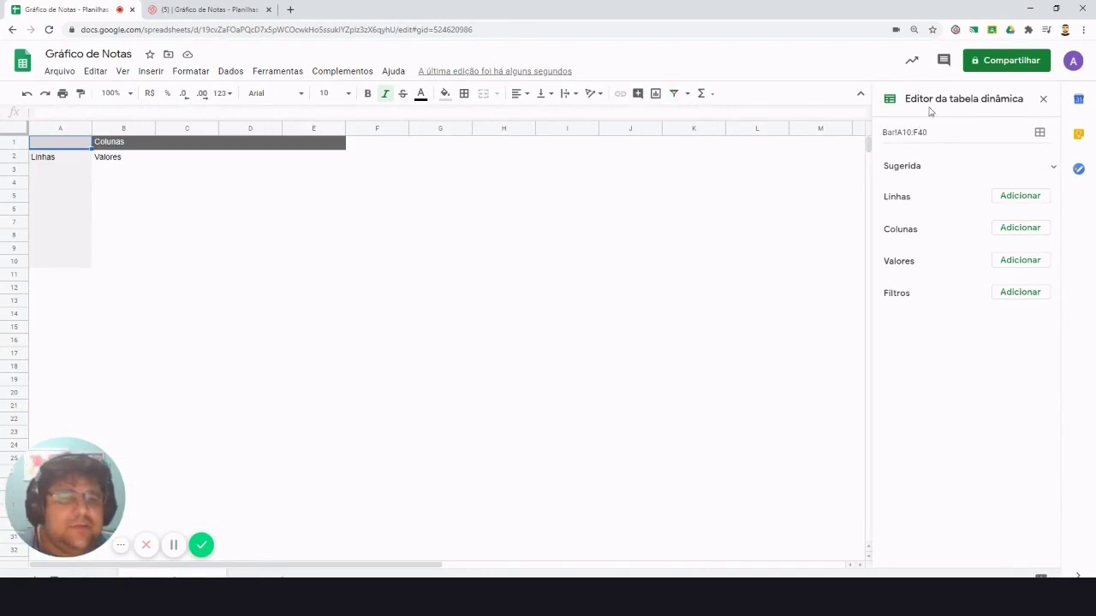
# Step: Examine the empty pivot table layout and its editor, and review the source grades on the Bar sheet
pyautogui.click(973, 105)
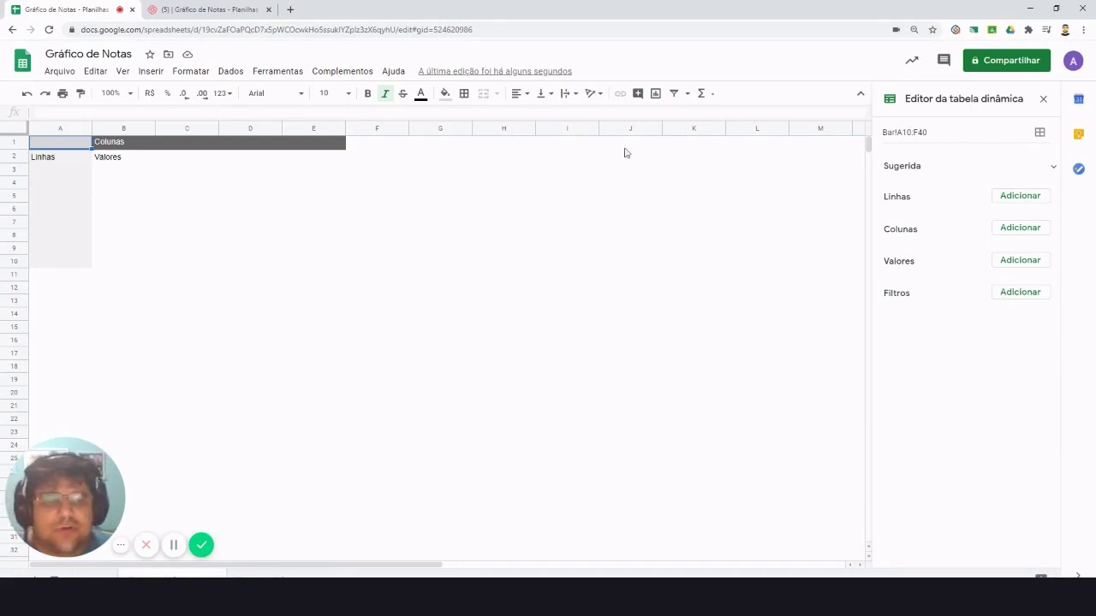
pyautogui.click(55, 167)
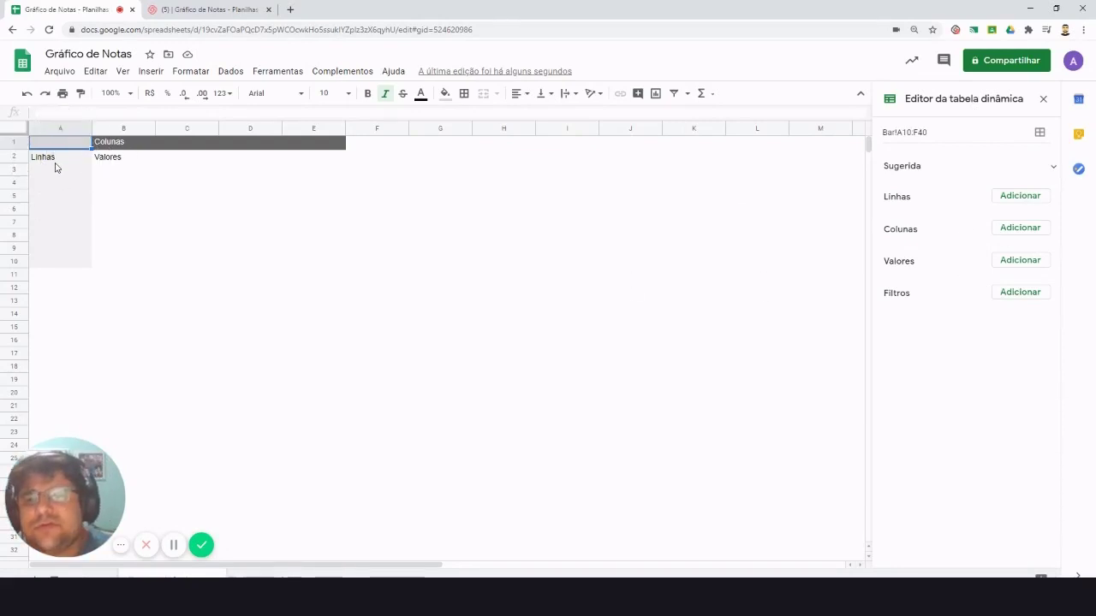
pyautogui.click(55, 168)
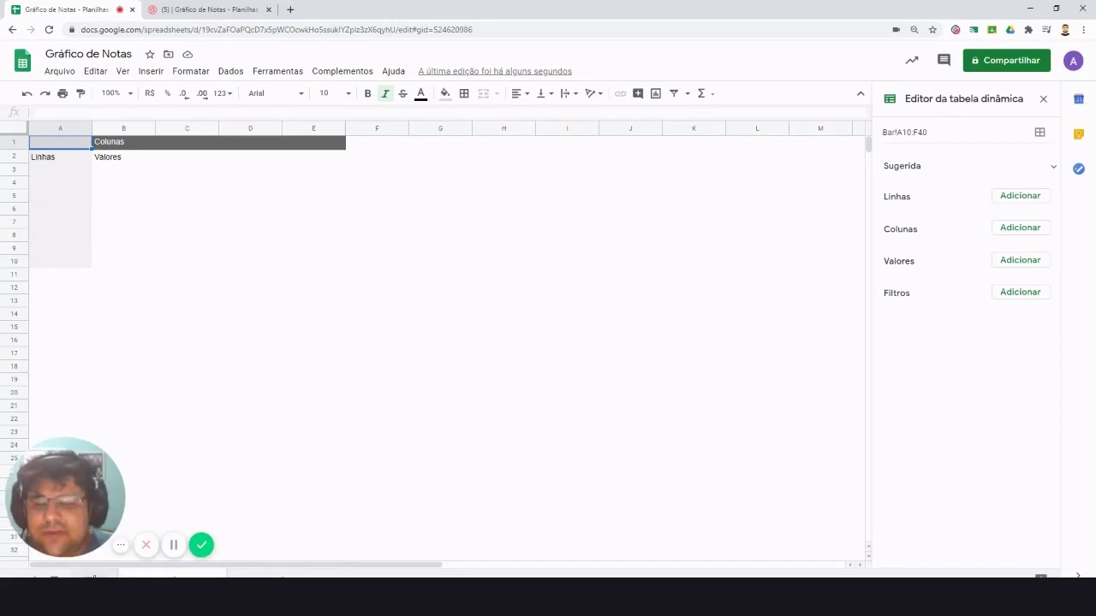
pyautogui.click(94, 576)
pyautogui.scroll(3, 229, 307)
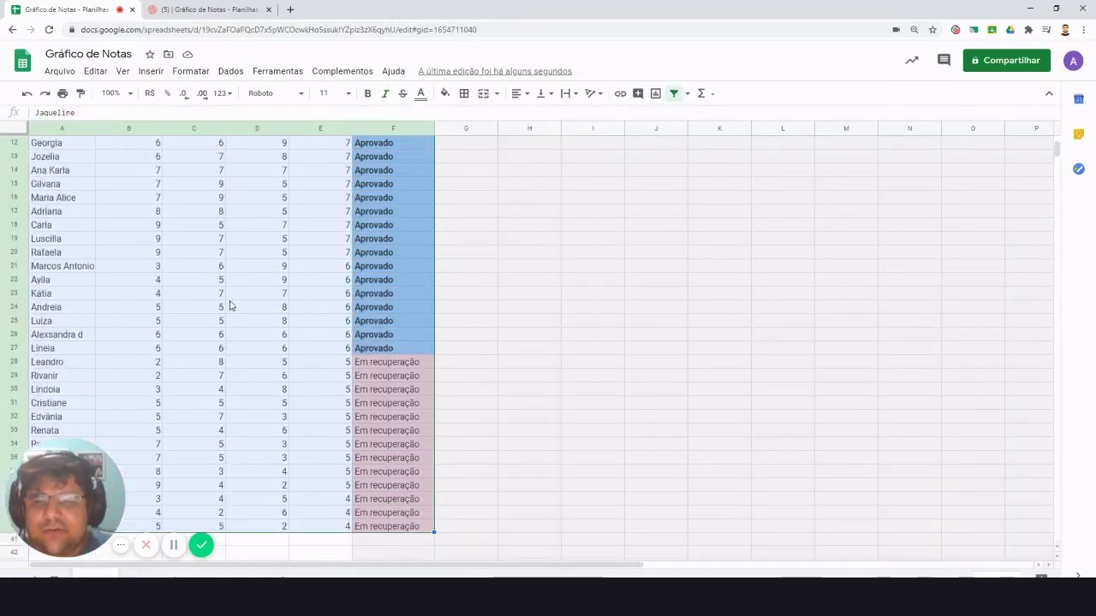
pyautogui.scroll(5, 229, 305)
pyautogui.click(175, 576)
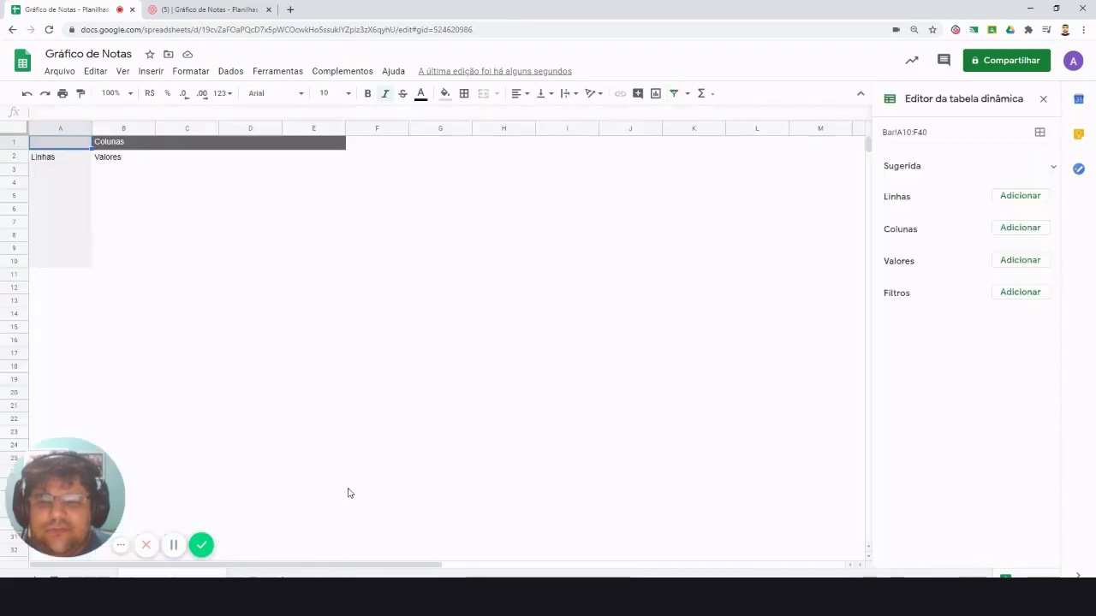
# Step: Add the Aprovado field to the pivot table's rows (Linhas), in ascending order with totals shown
pyautogui.click(1007, 197)
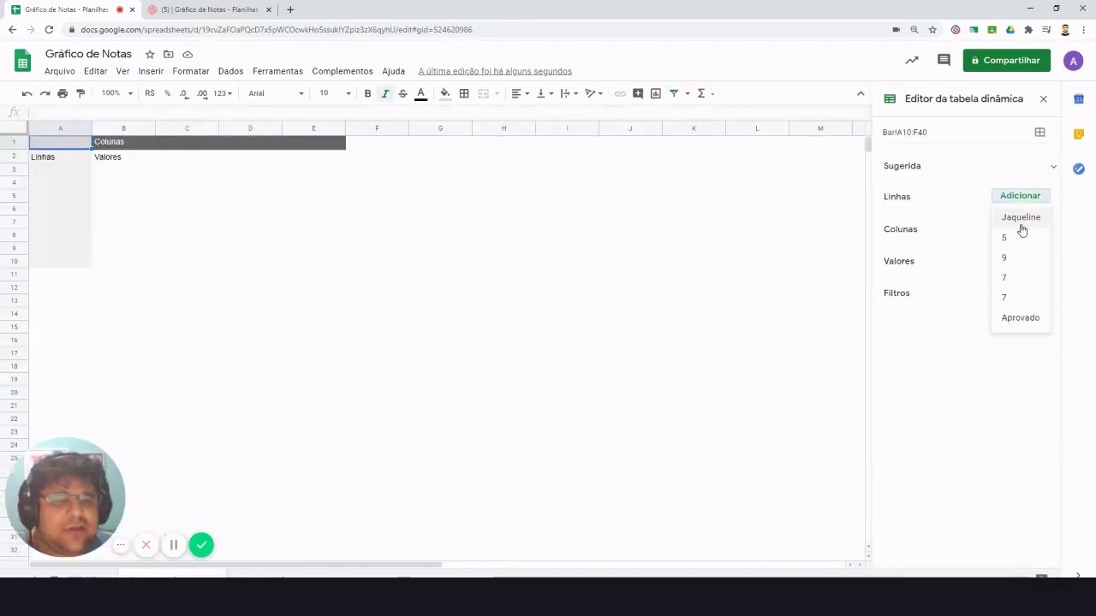
pyautogui.click(1019, 319)
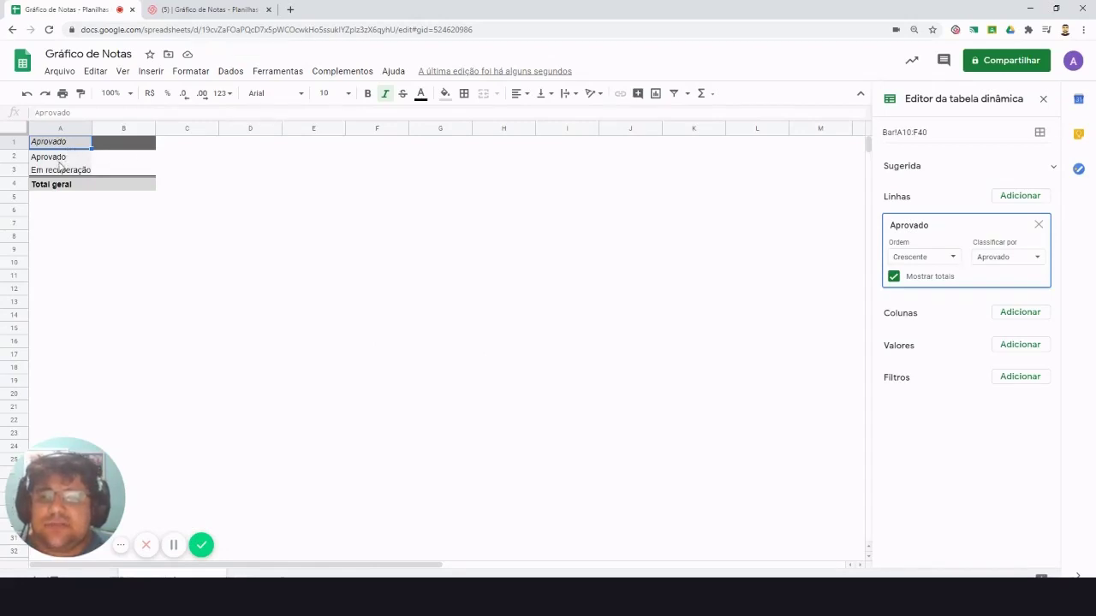
pyautogui.press('ctrl')
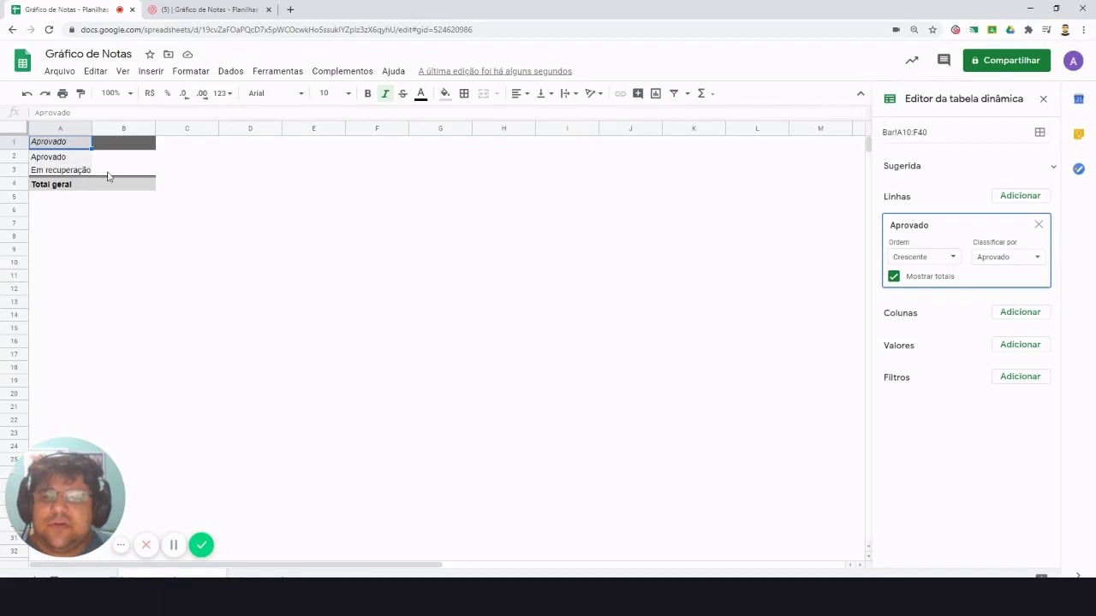
pyautogui.press('ctrl')
pyautogui.press('ctrl')
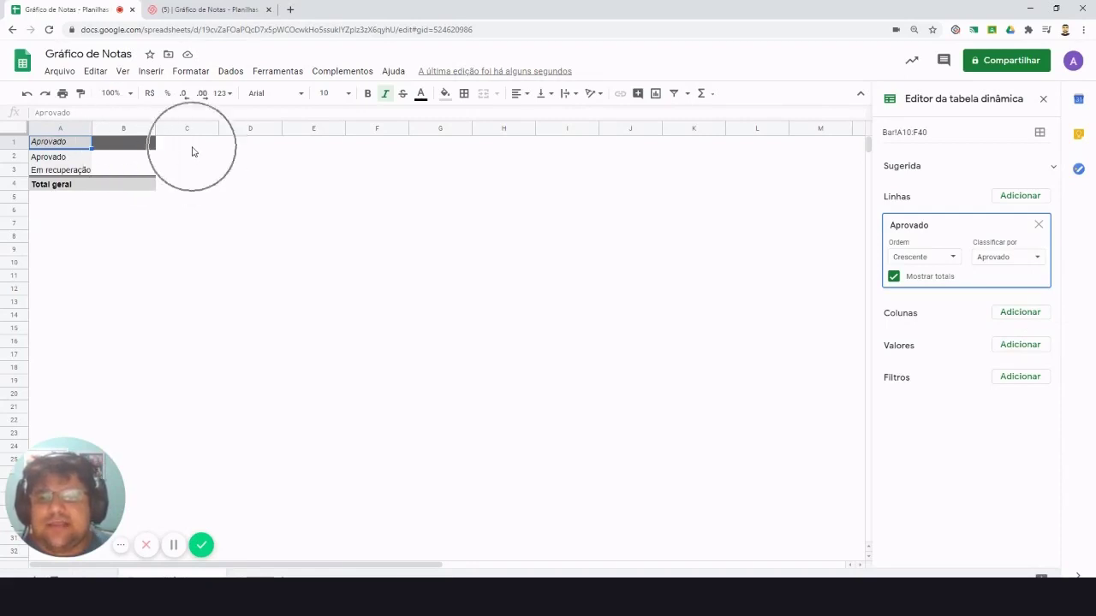
# Step: Add the Aprovado field to the pivot table's values (Valores), summarized by COUNTA, and check the count per status
pyautogui.click(1019, 346)
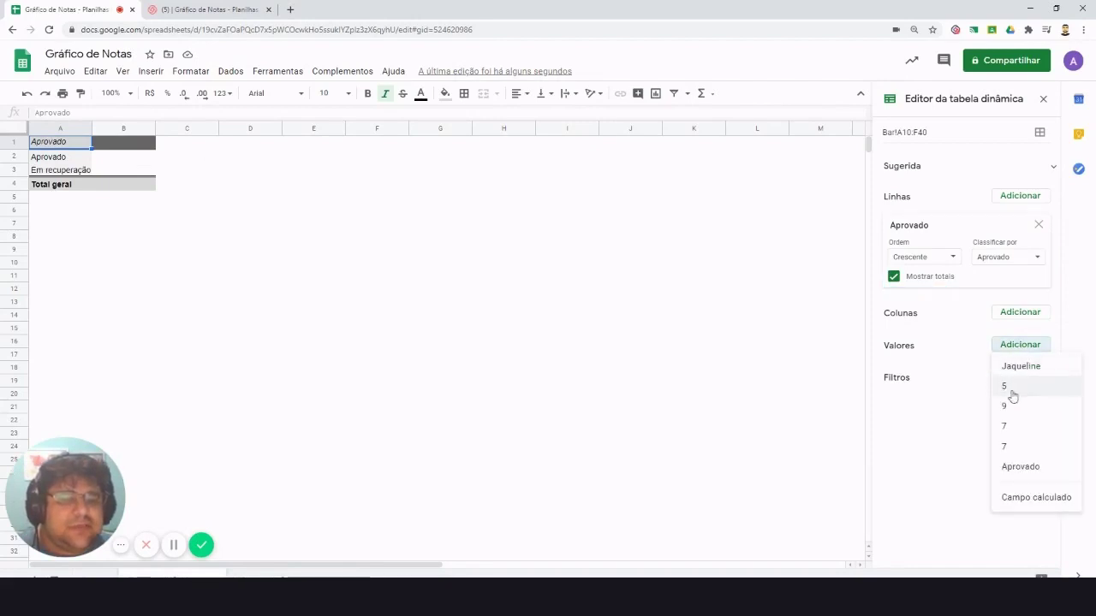
pyautogui.click(1020, 467)
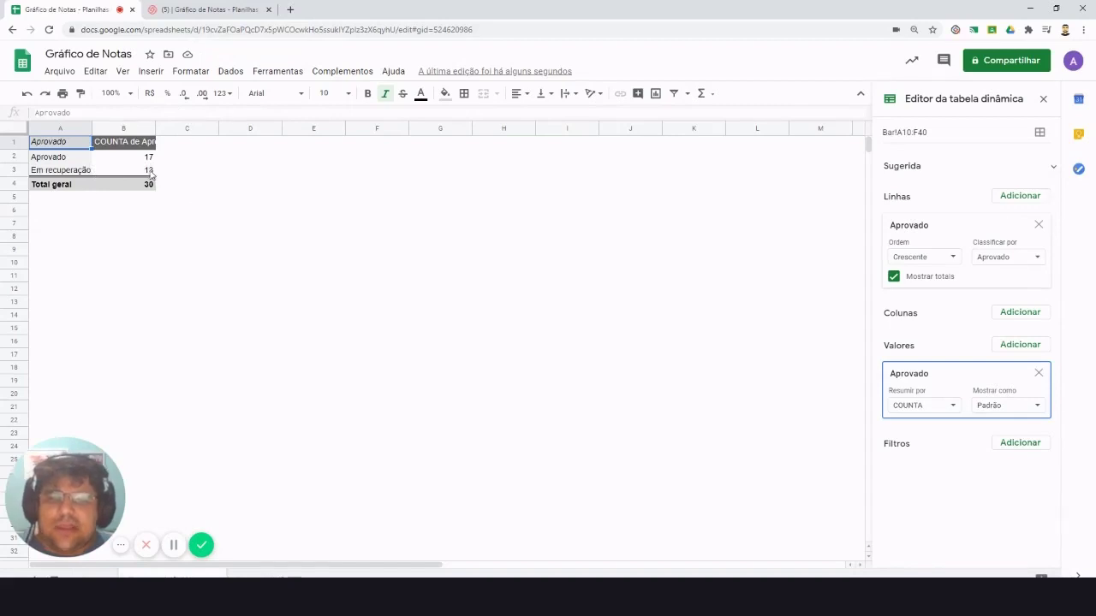
pyautogui.click(149, 190)
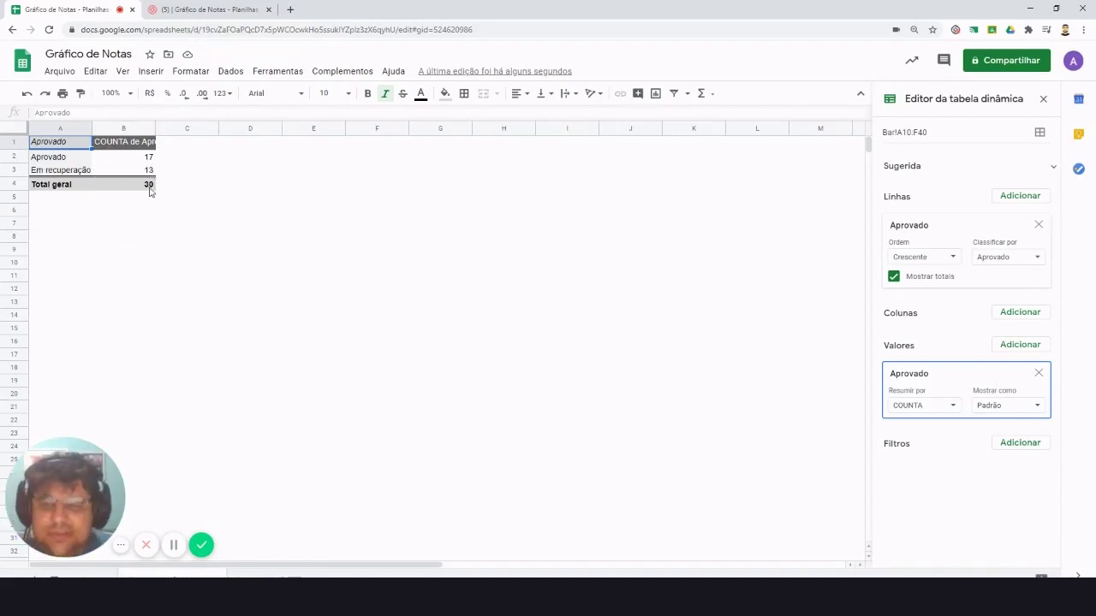
pyautogui.click(149, 190)
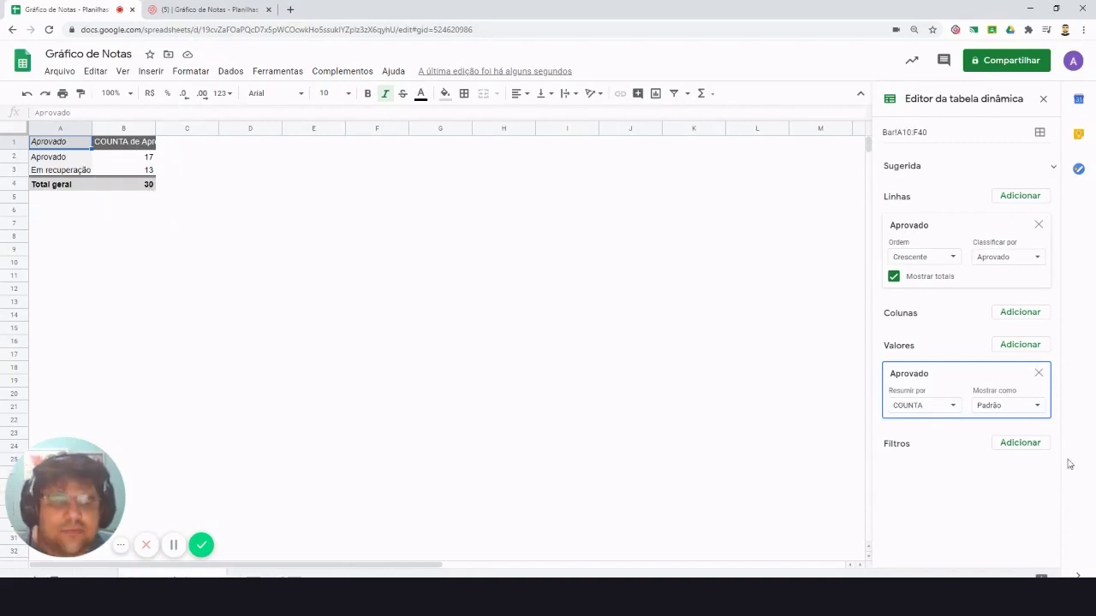
# Step: Examine the fields offered for the pivot table's Filtros and Colunas and its Classificar por setting, without adding any
pyautogui.click(1015, 444)
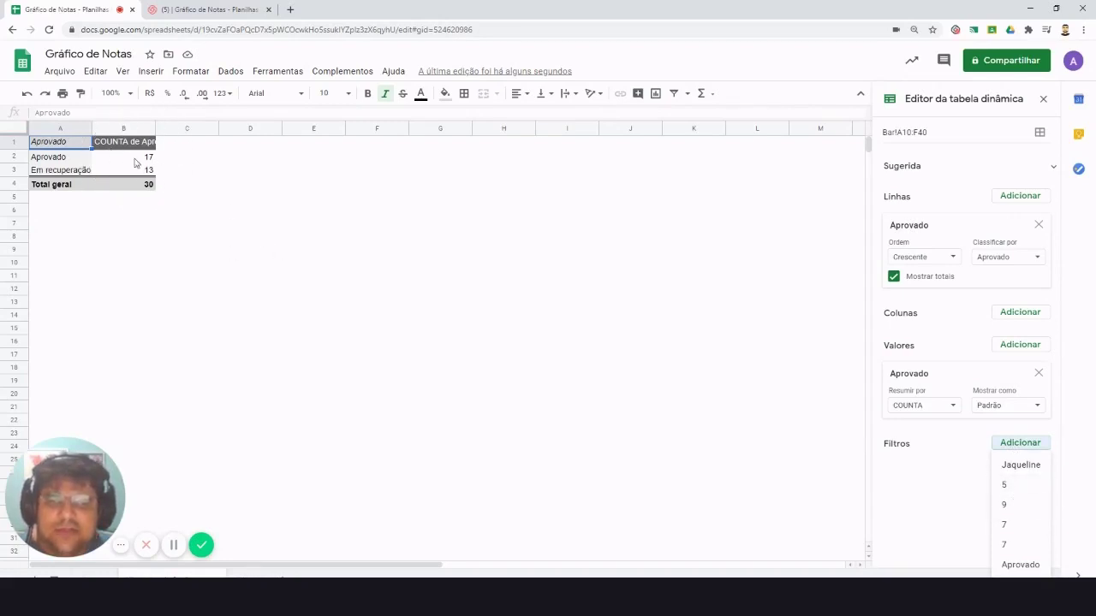
pyautogui.click(892, 462)
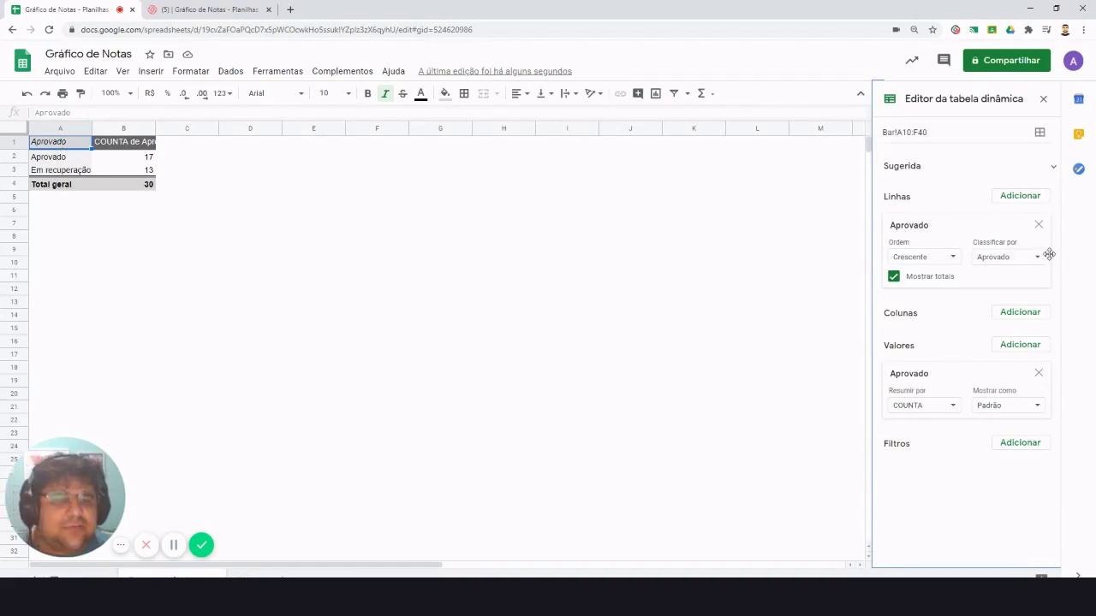
pyautogui.click(1029, 314)
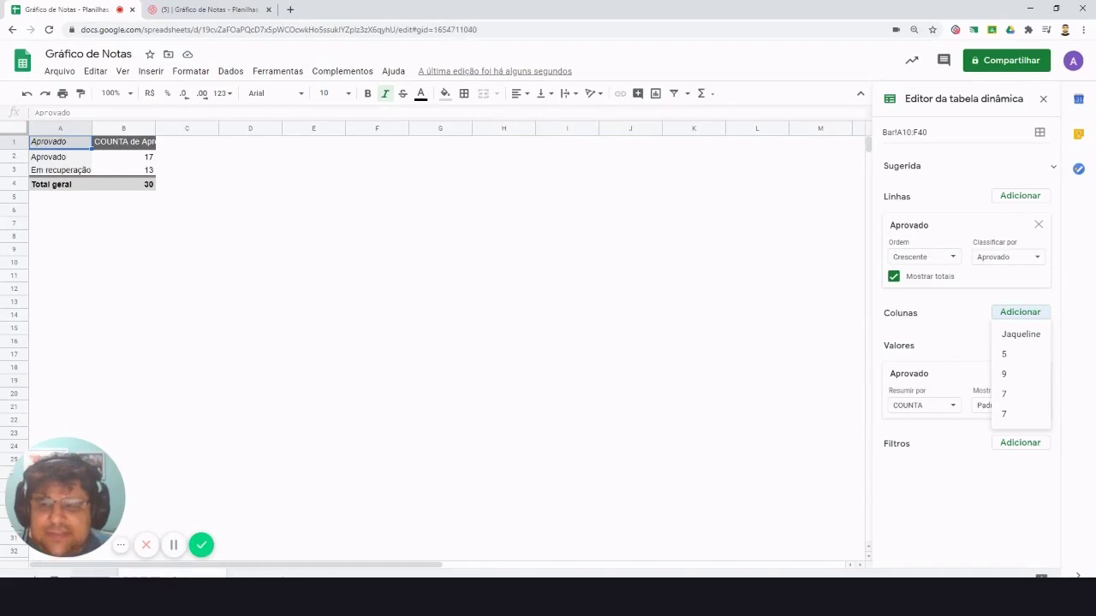
pyautogui.click(94, 577)
pyautogui.click(171, 576)
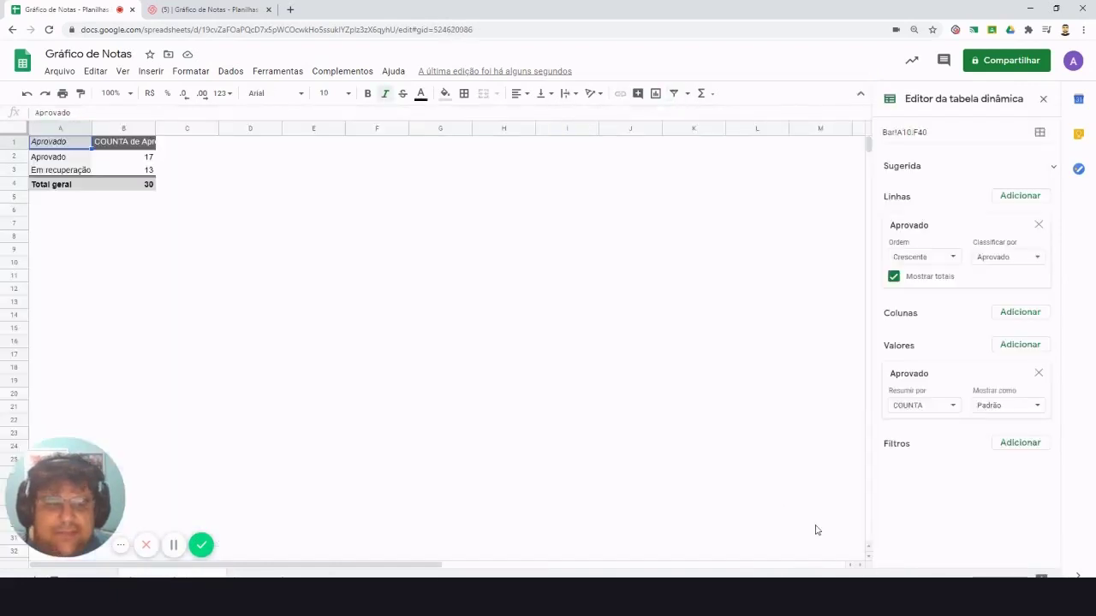
pyautogui.click(998, 260)
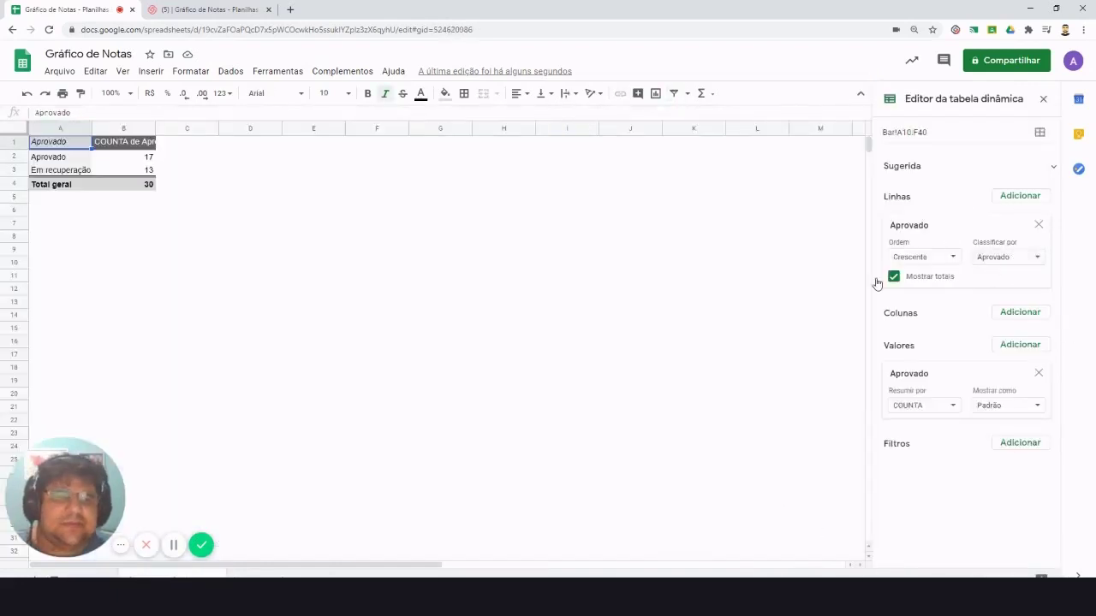
pyautogui.click(690, 286)
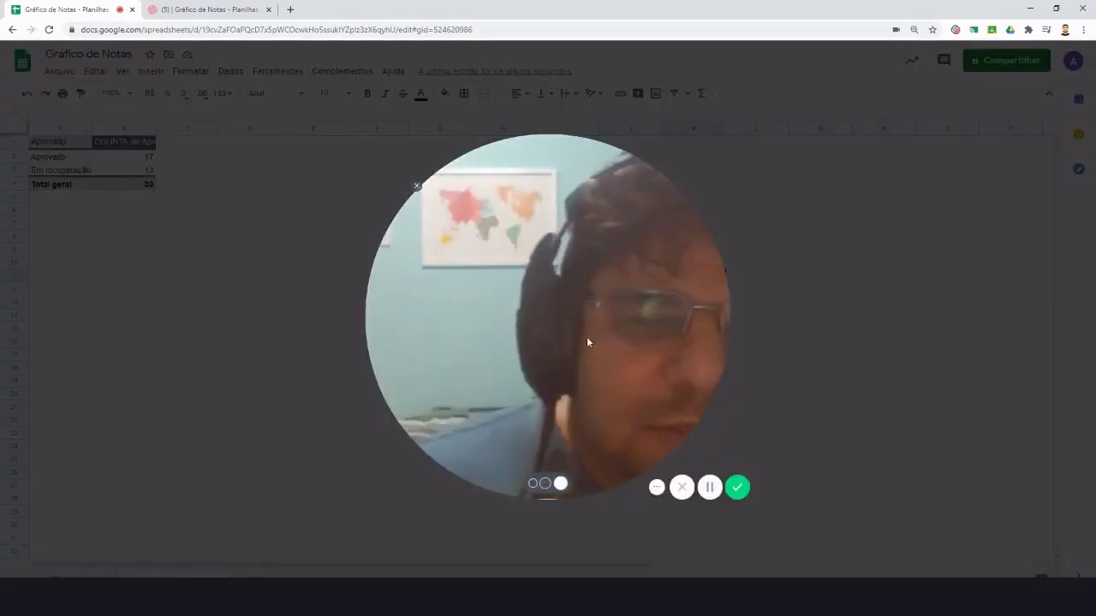